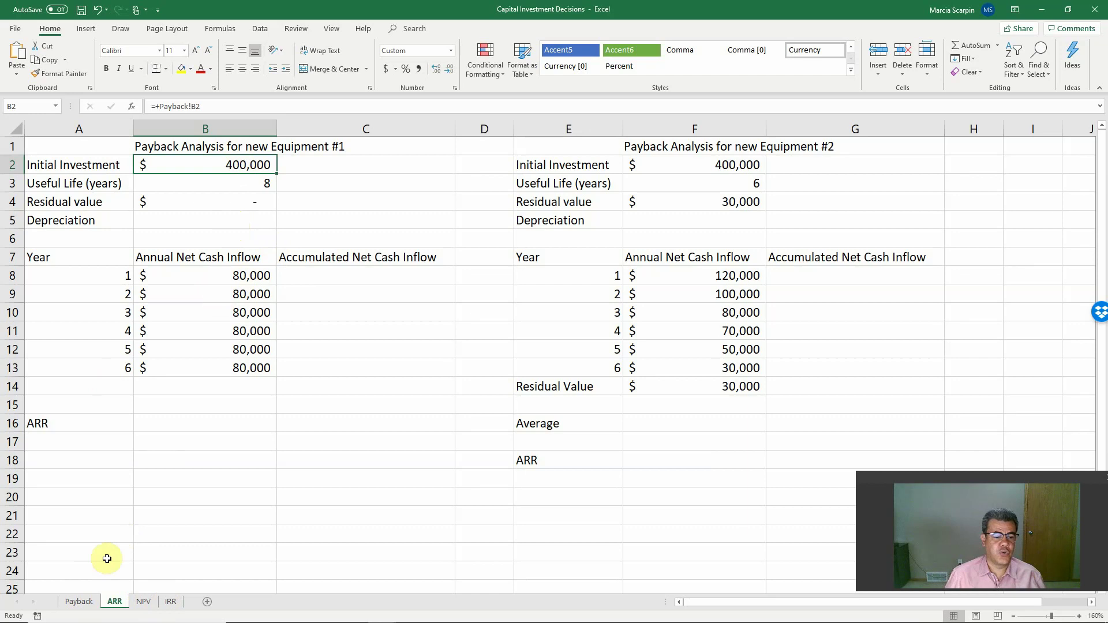
# On the ARR sheet, start Equipment #1's accumulated net cash inflow with +B8 in C8 and +C8+B9 in C9
pyautogui.click(81, 603)
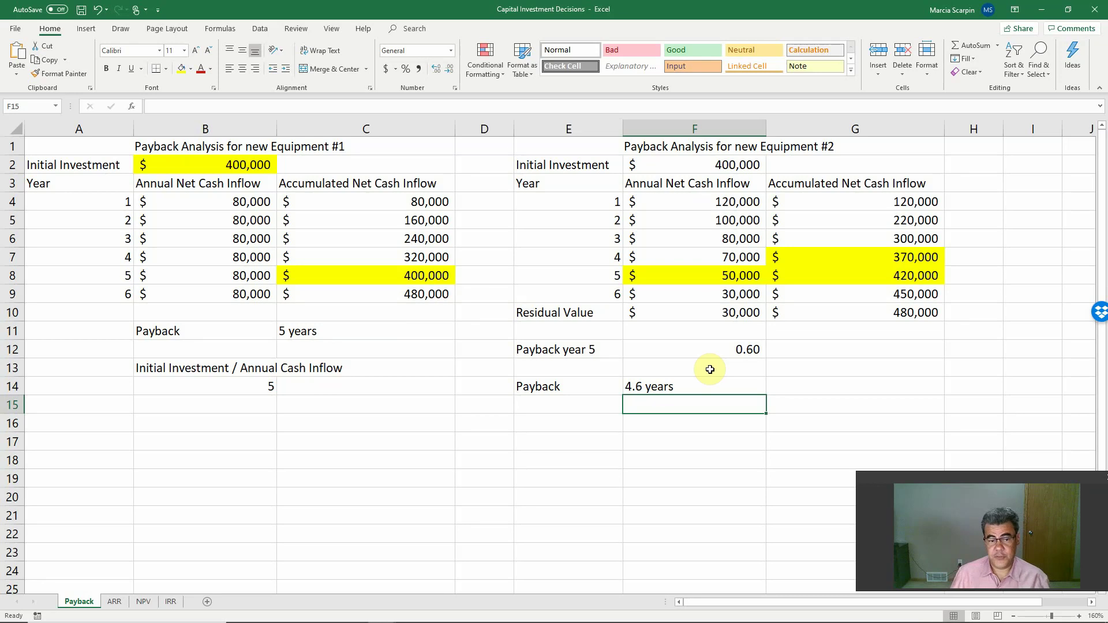
pyautogui.click(115, 601)
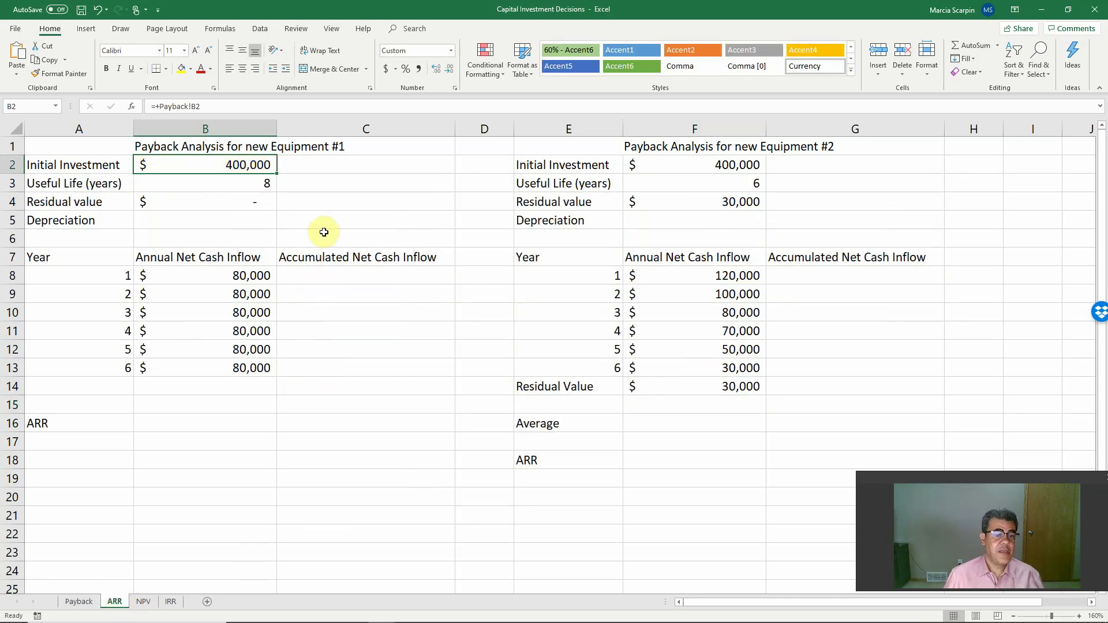
pyautogui.click(361, 281)
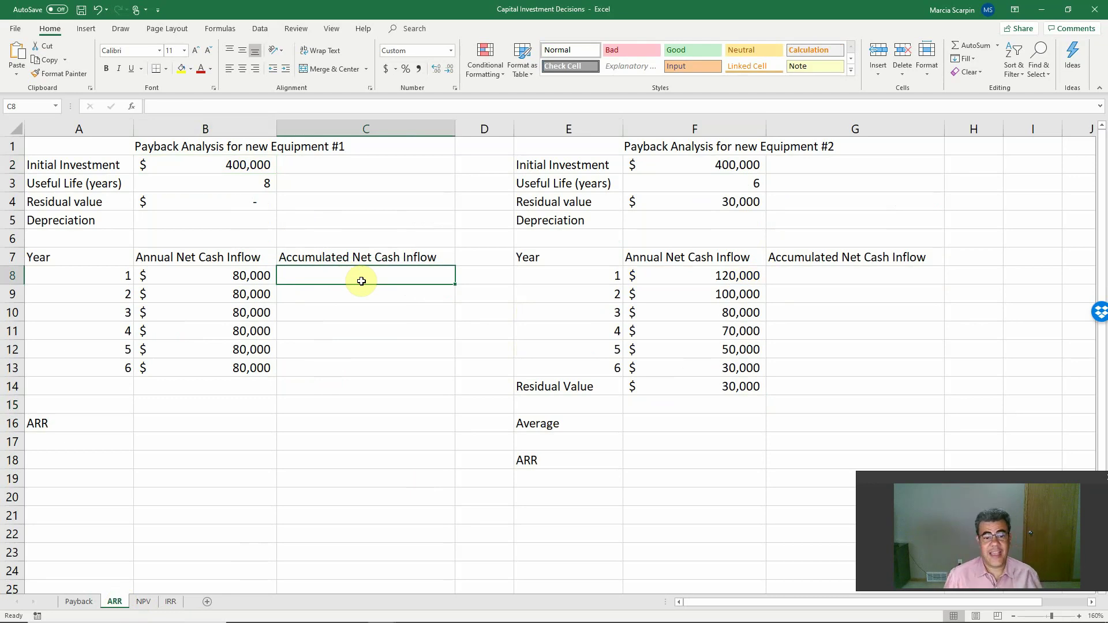
pyautogui.write('+')
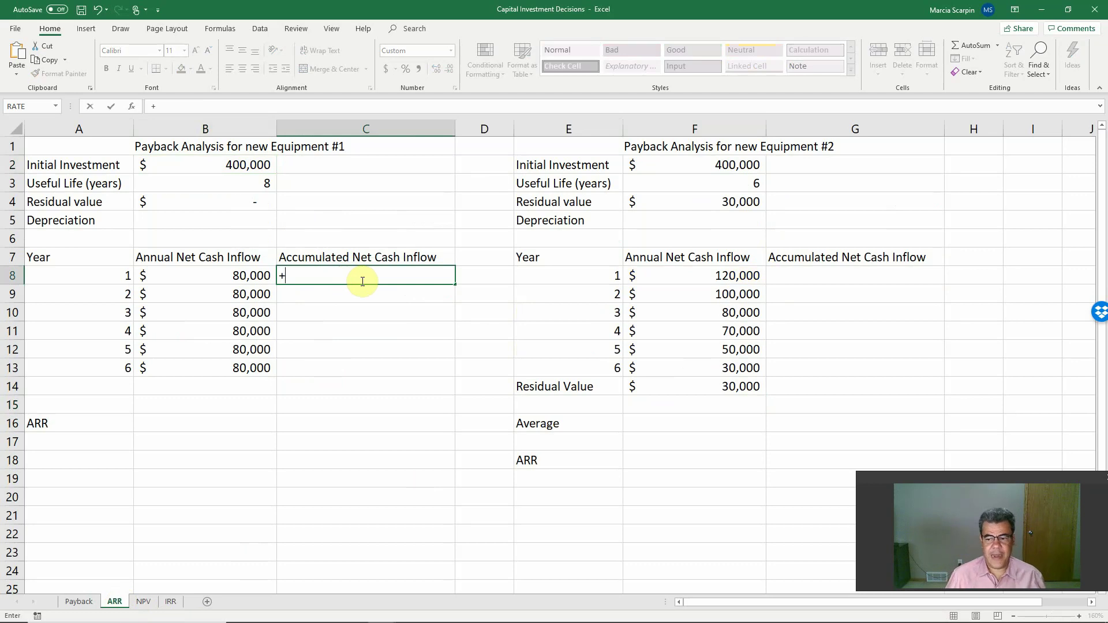
pyautogui.press('Left')
pyautogui.press('Return')
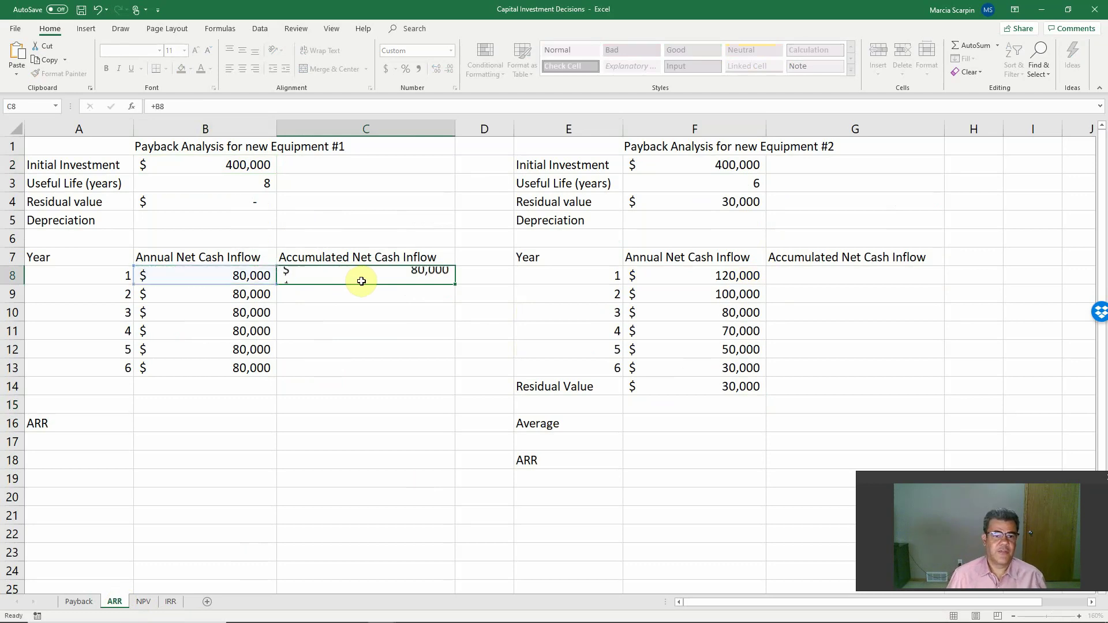
pyautogui.write('+')
pyautogui.press('Up')
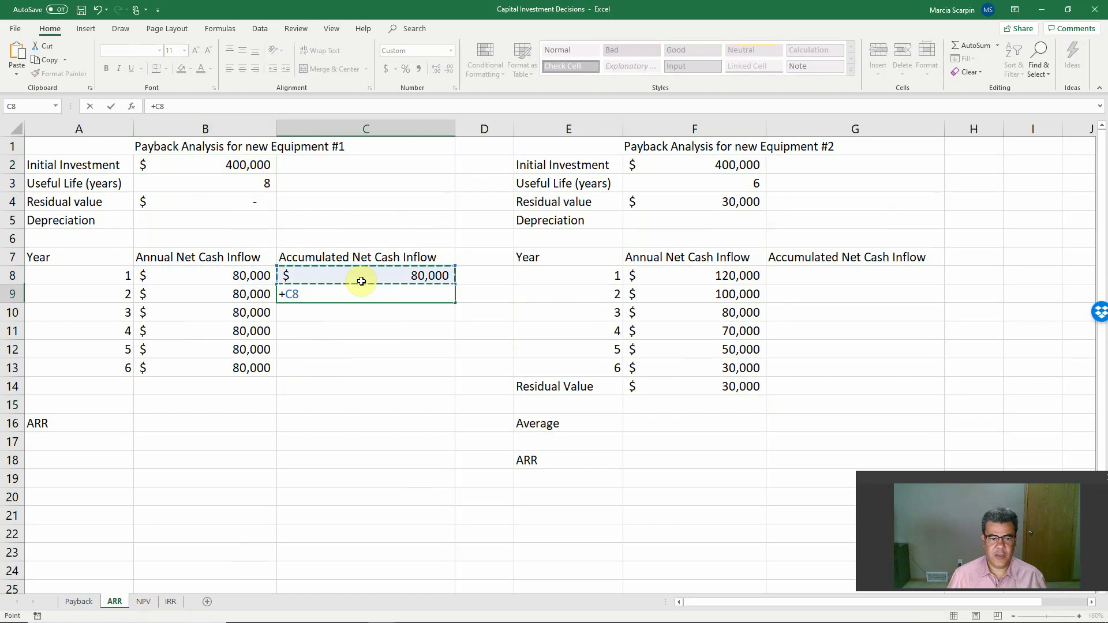
pyautogui.write('+')
pyautogui.press('Left')
pyautogui.press('Return')
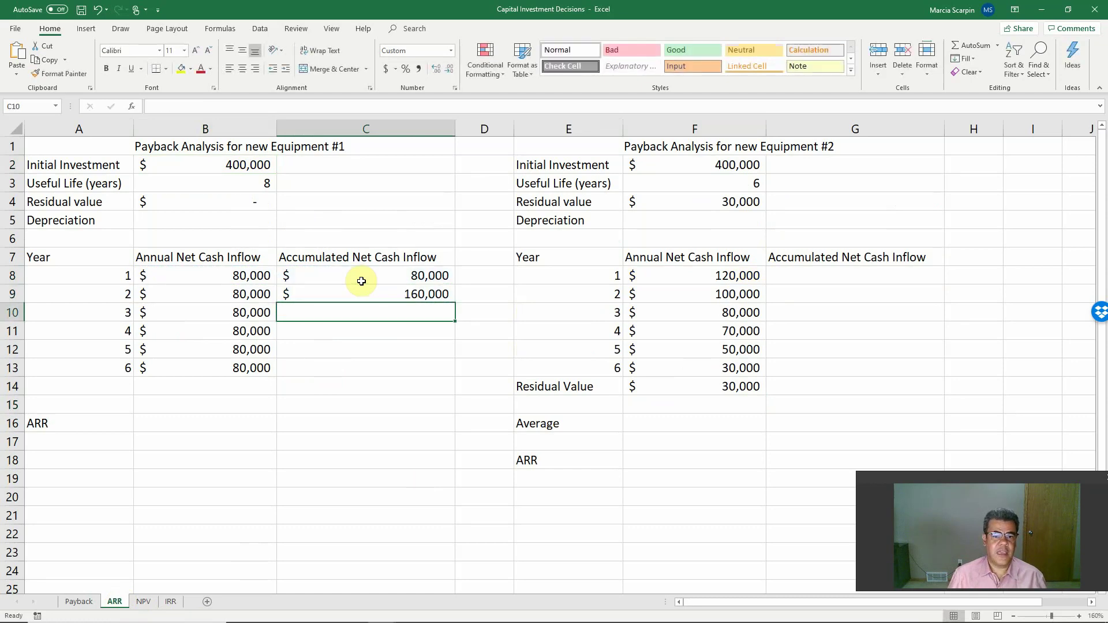
# Copy the running-total formula in C9 down through C13 for the remaining years of Equipment #1
pyautogui.press('Up')
pyautogui.hotkey('ctrl', 'c')
pyautogui.hotkey('shift', 'Down')
pyautogui.hotkey('shift', 'Down')
pyautogui.hotkey('shift', 'Down')
pyautogui.hotkey('shift', 'Down')
pyautogui.hotkey('ctrl', 'v')
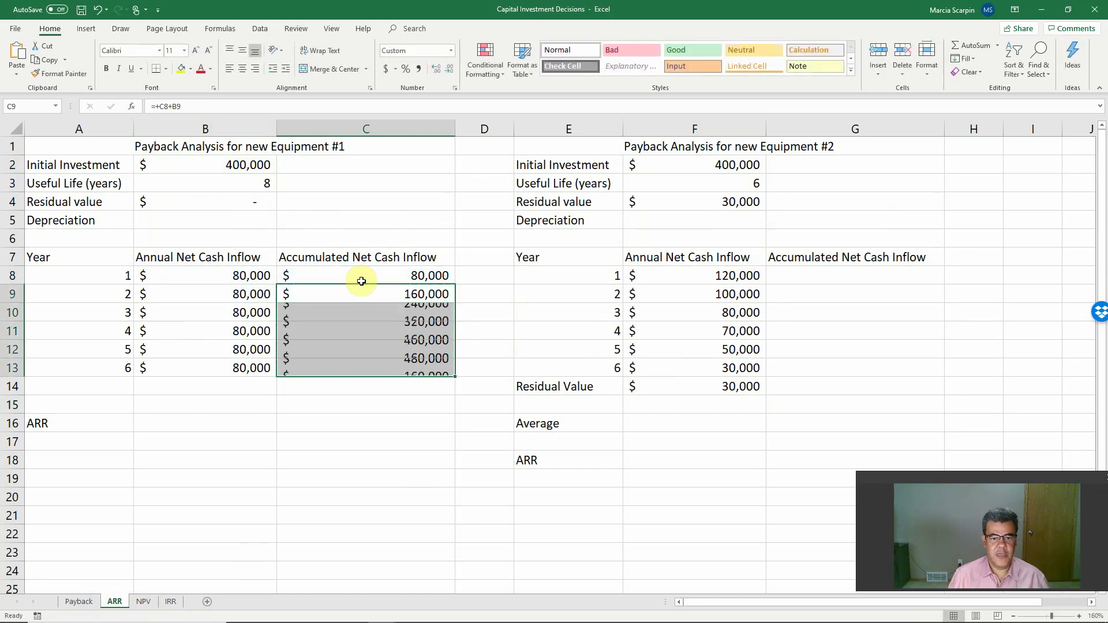
pyautogui.press('Escape')
# Start Equipment #2's accumulated net cash inflow with =F8 in G8 and +G8+F9 in G9
pyautogui.press('Right')
pyautogui.press('Right')
pyautogui.press('Right')
pyautogui.press('Right')
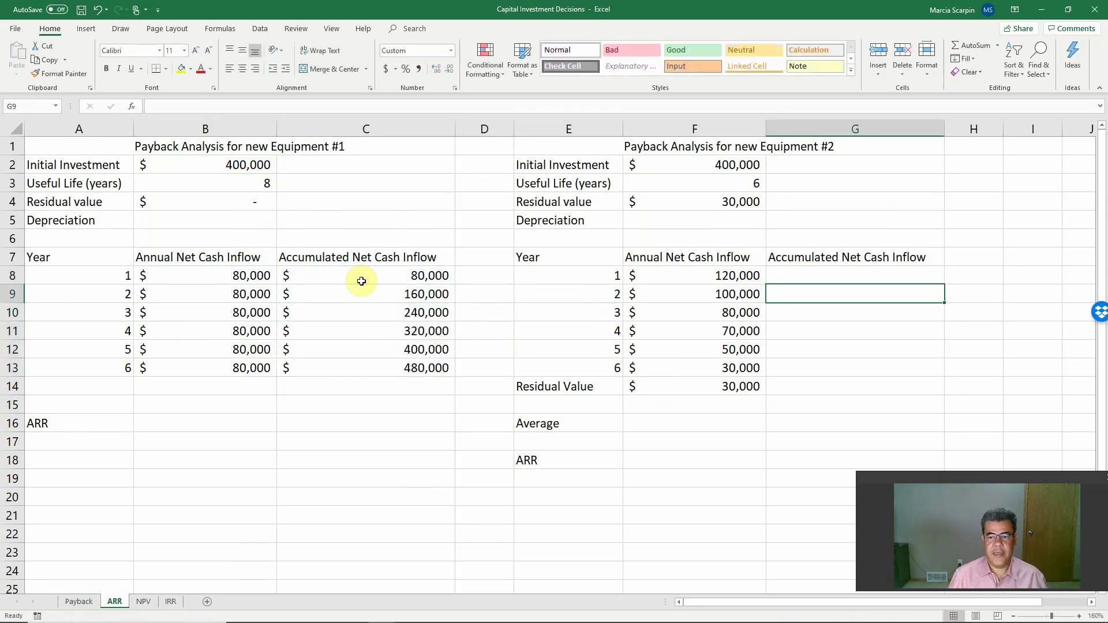
pyautogui.press('Up')
pyautogui.write('=')
pyautogui.press('Left')
pyautogui.press('Return')
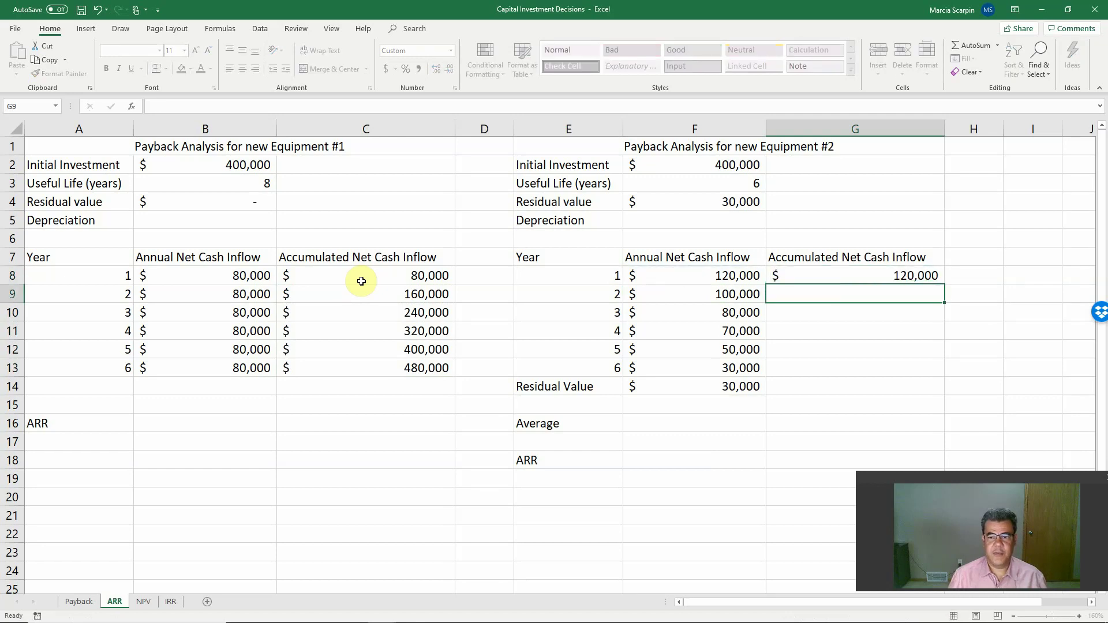
pyautogui.write('+')
pyautogui.press('Up')
pyautogui.write('+')
pyautogui.press('Left')
pyautogui.press('Return')
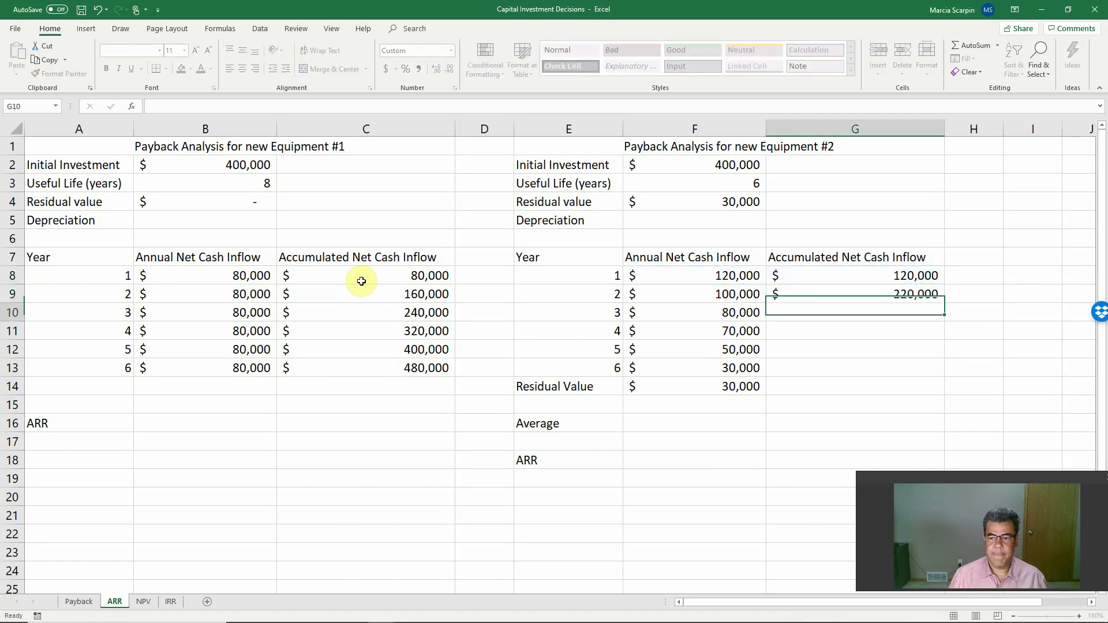
# Copy the running-total formula in G9 down through G14, including the residual value row
pyautogui.press('Up')
pyautogui.hotkey('ctrl', 'c')
pyautogui.hotkey('shift', 'Down')
pyautogui.hotkey('shift', 'Down')
pyautogui.hotkey('shift', 'Down')
pyautogui.hotkey('shift', 'Down')
pyautogui.hotkey('shift', 'Down')
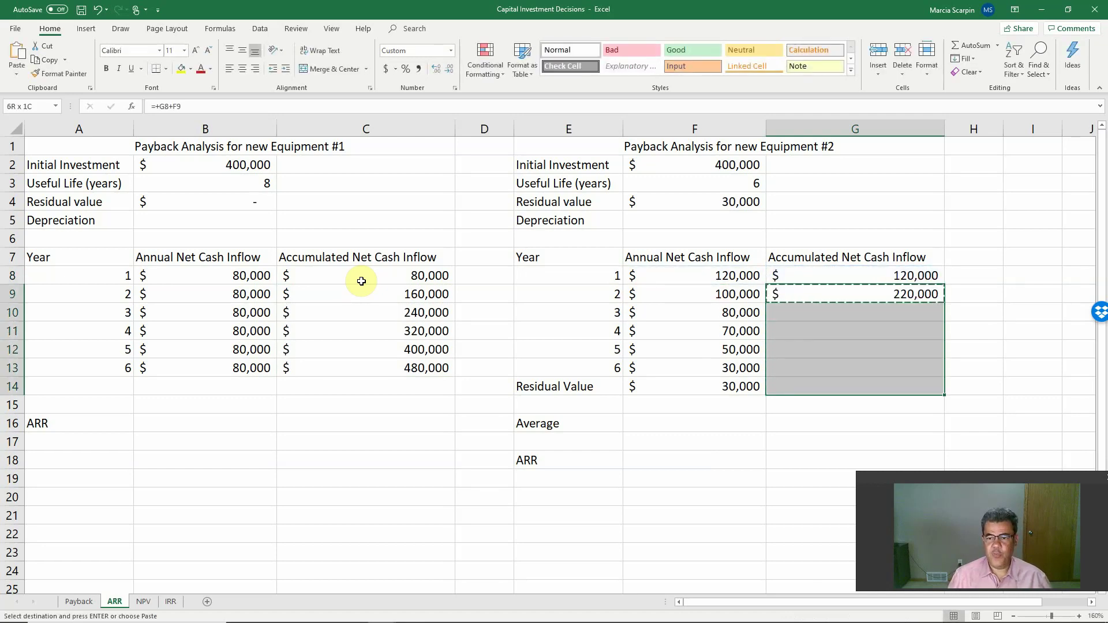
pyautogui.press('Return')
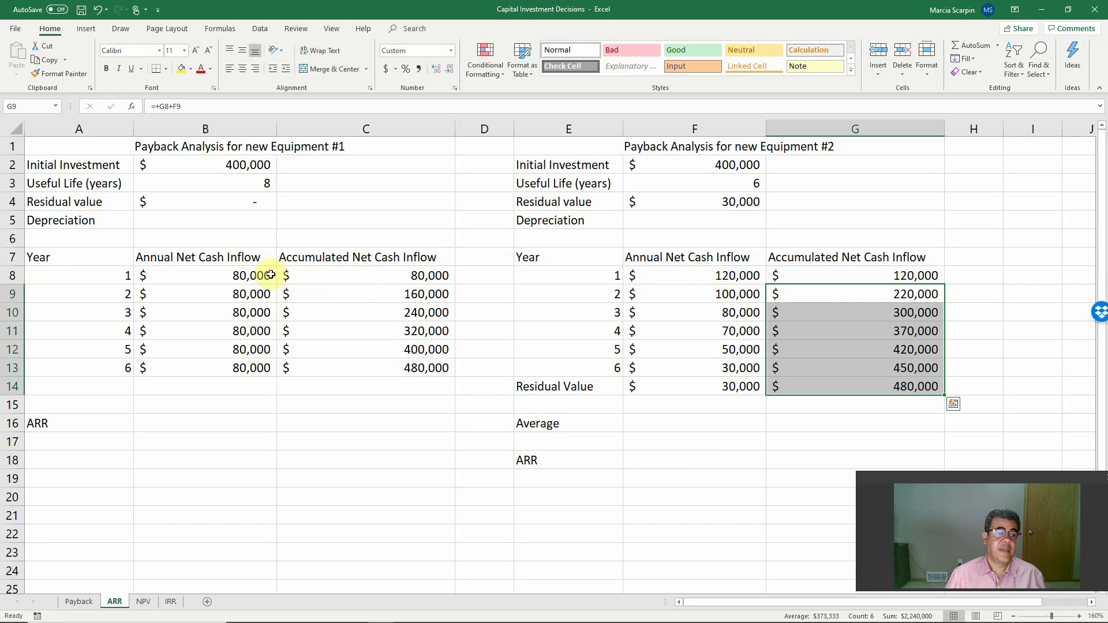
pyautogui.moveTo(240, 275); pyautogui.dragTo(247, 359)
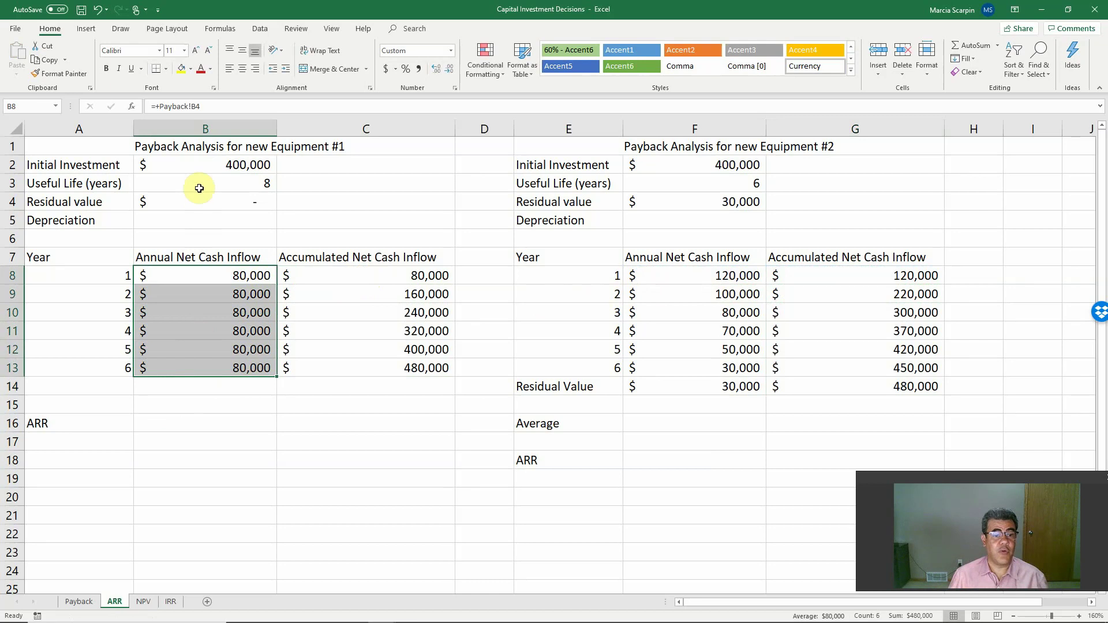
pyautogui.click(700, 296)
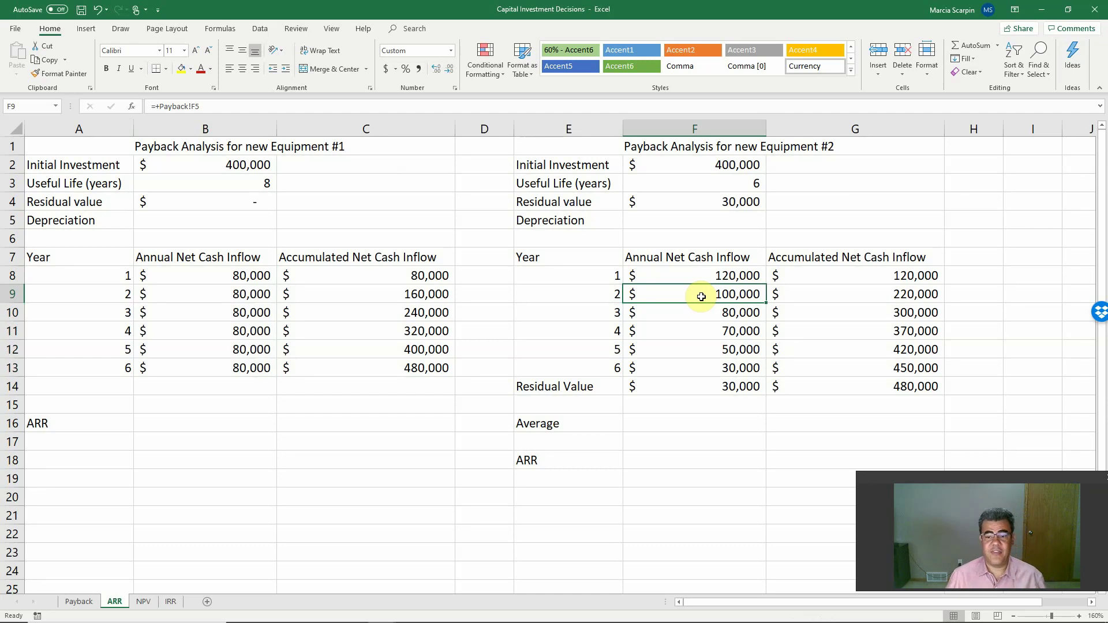
pyautogui.click(716, 389)
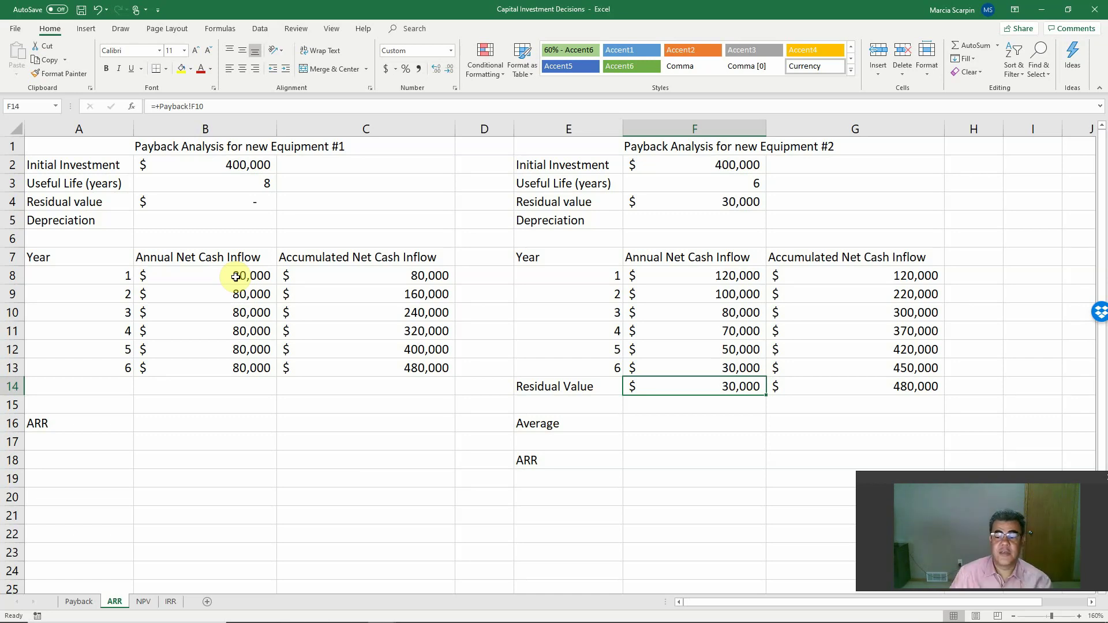
# Calculate Equipment #1's annual depreciation in B5 with the formula +(B2-B4)/B3
pyautogui.click(157, 220)
pyautogui.write('+(')
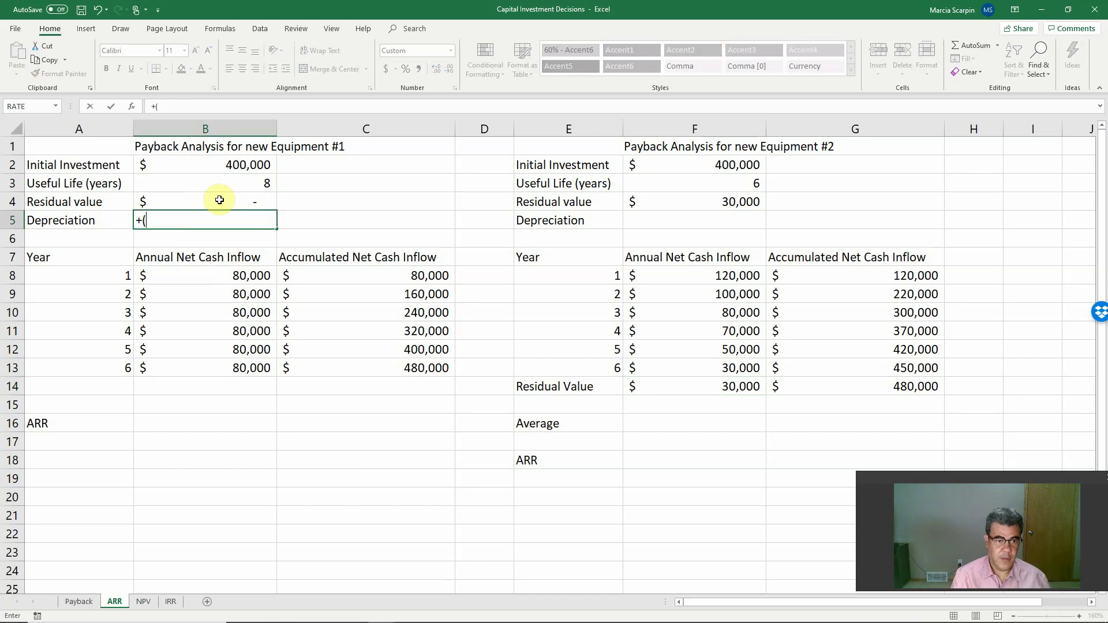
pyautogui.press('Up')
pyautogui.press('Up')
pyautogui.press('Up')
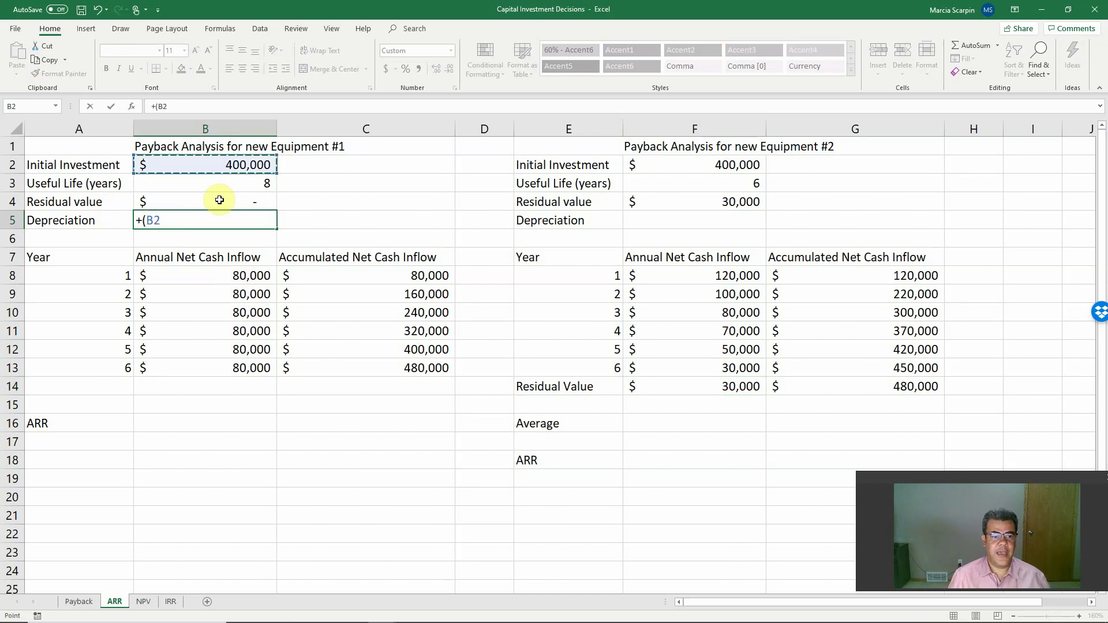
pyautogui.write('-')
pyautogui.click(220, 200)
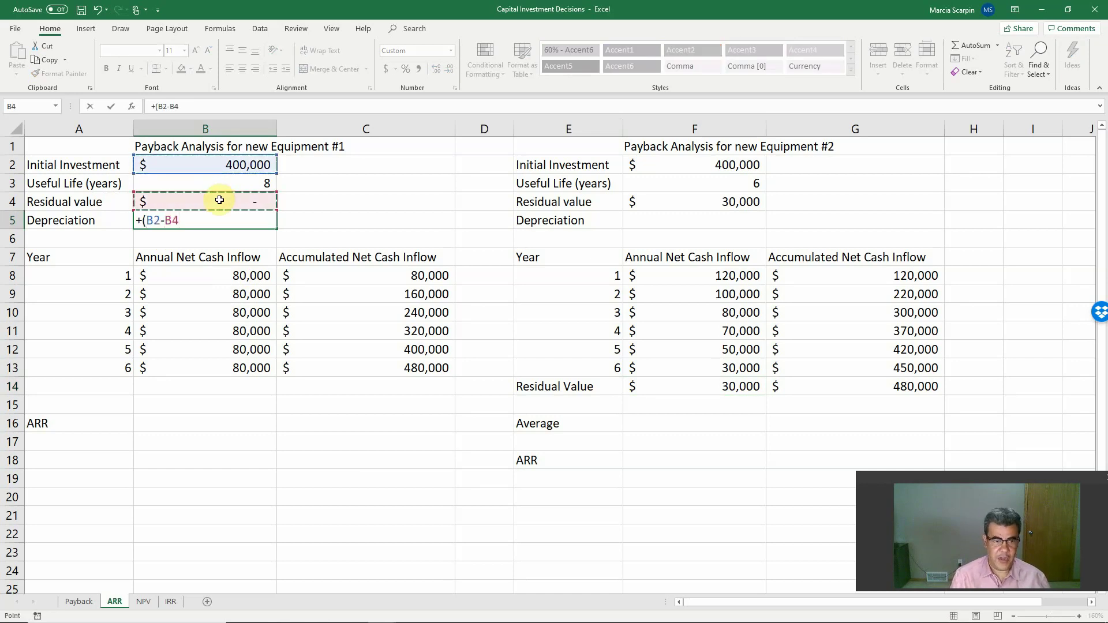
pyautogui.write(')/')
pyautogui.press('Up')
pyautogui.press('Up')
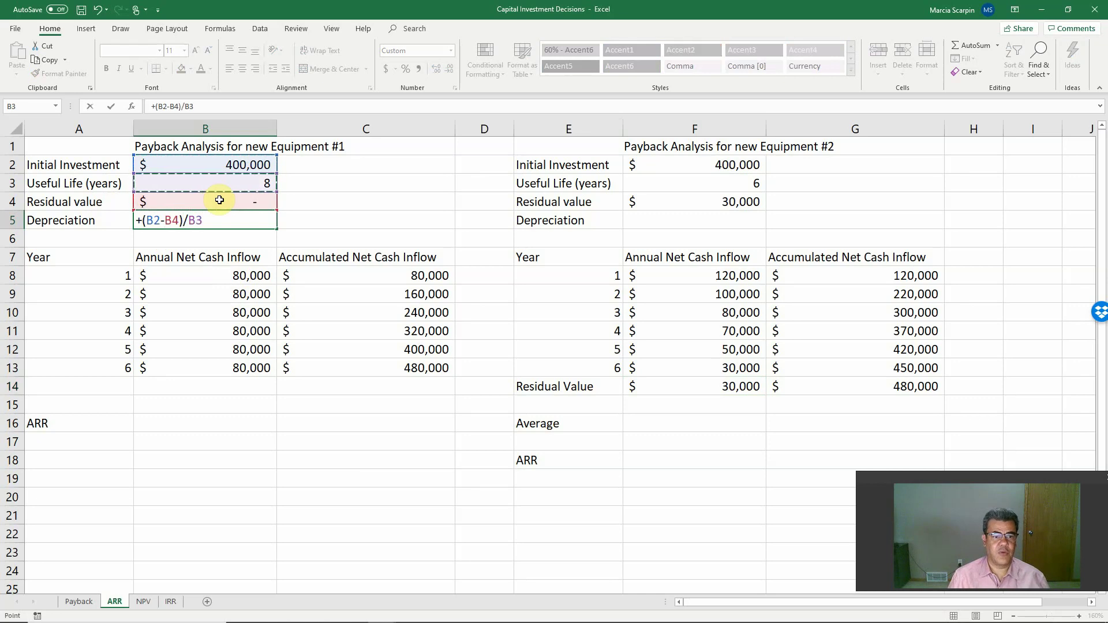
pyautogui.press('Return')
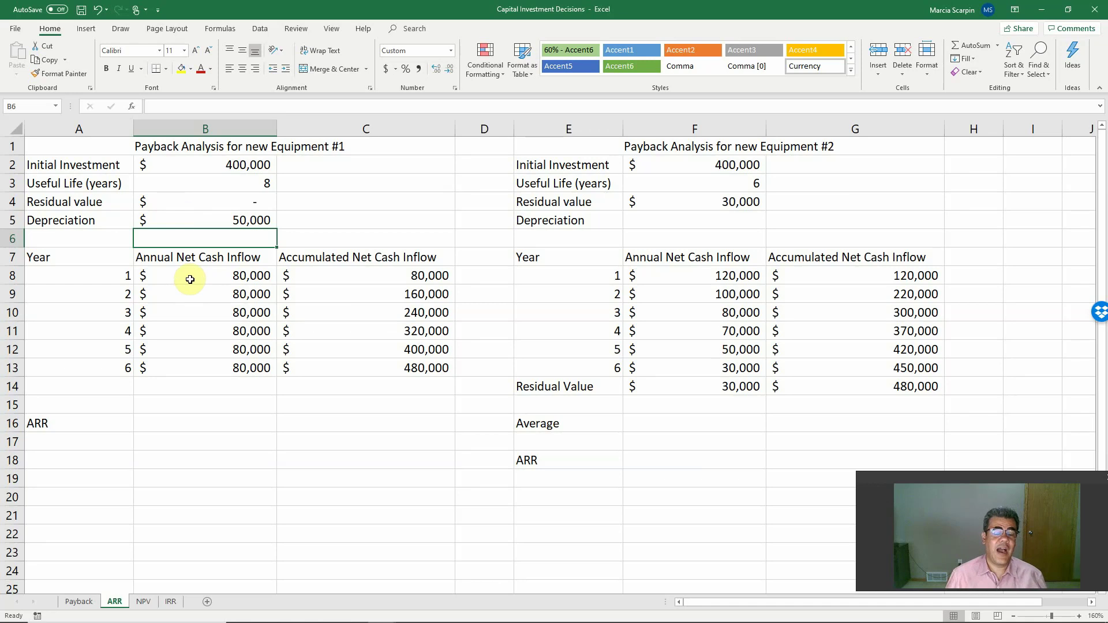
pyautogui.click(190, 417)
pyautogui.write('(')
pyautogui.press('Up')
pyautogui.press('Up')
pyautogui.press('Up')
pyautogui.press('Up')
pyautogui.press('Up')
pyautogui.press('Up')
pyautogui.press('Up')
pyautogui.press('Up')
pyautogui.press('Up')
pyautogui.press('Up')
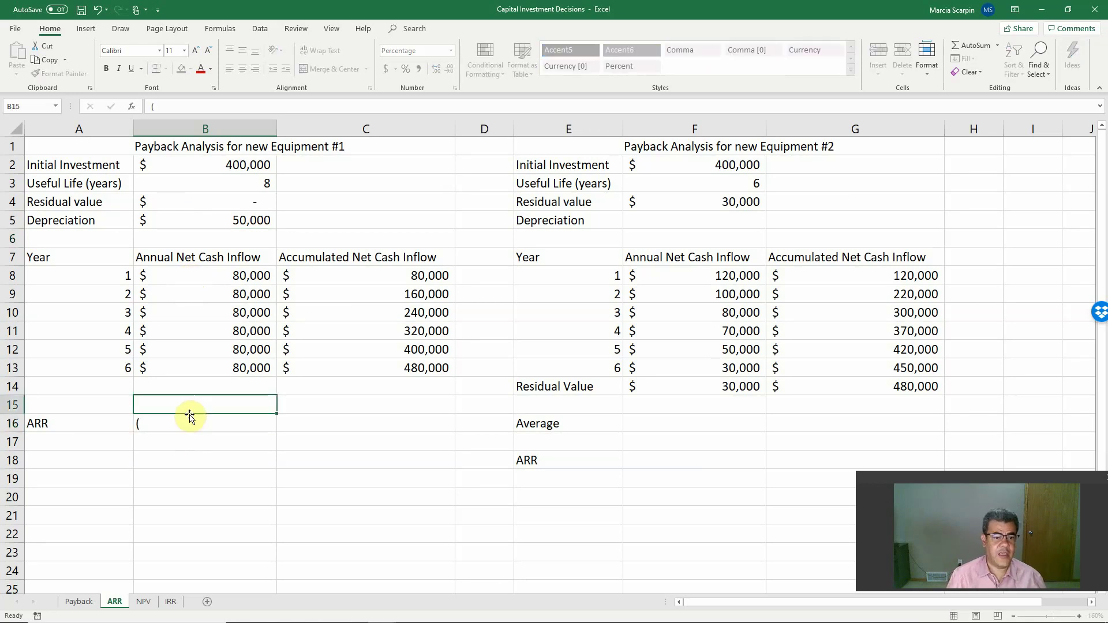
pyautogui.press('Down')
pyautogui.write('+')
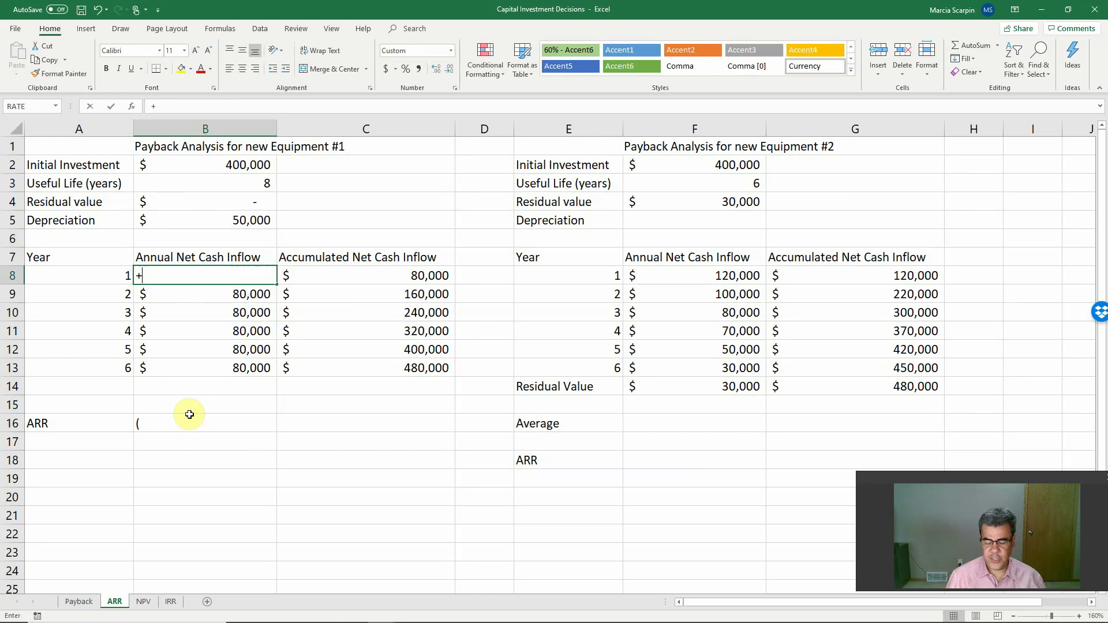
pyautogui.click(228, 222)
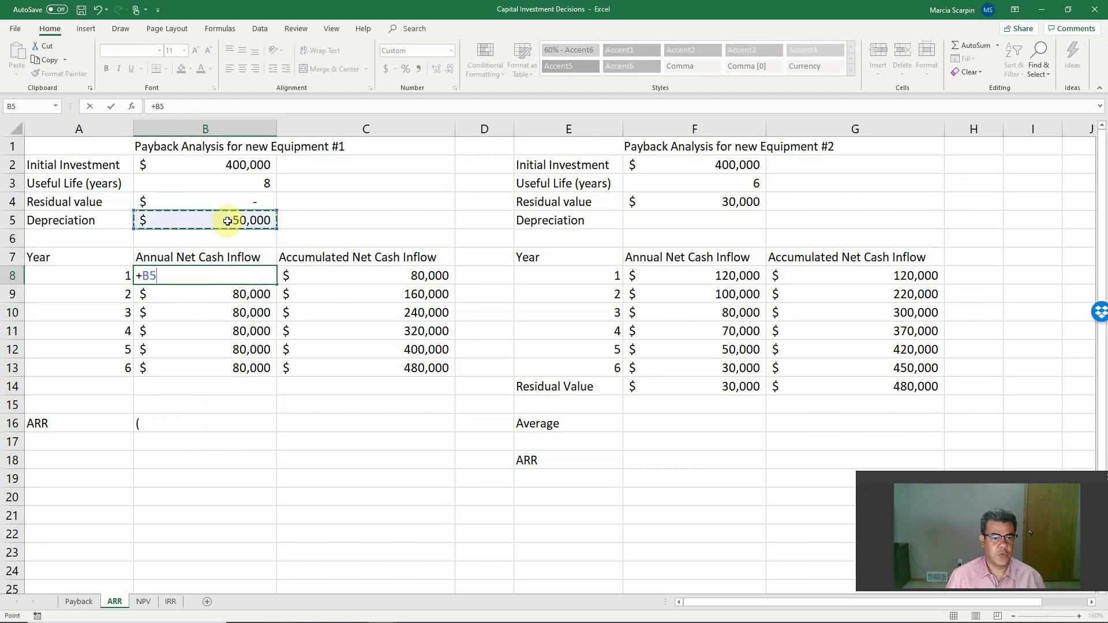
pyautogui.press('Escape')
# Enter =(B8-B5) in Equipment #1's ARR cell B16 to subtract depreciation from the annual net cash inflow
pyautogui.click(186, 427)
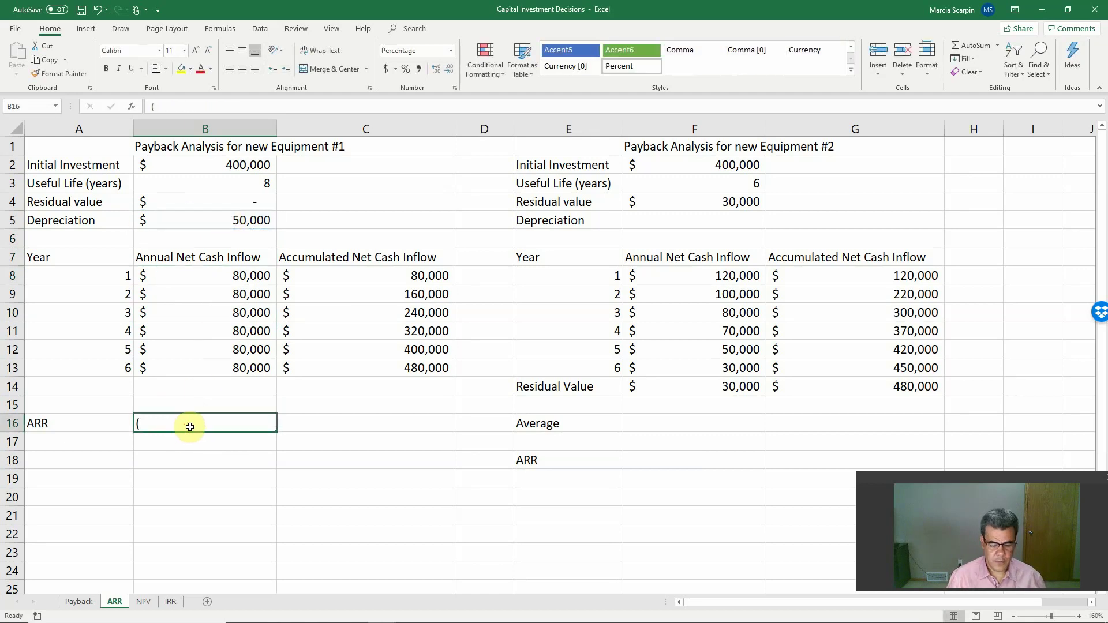
pyautogui.write('=(')
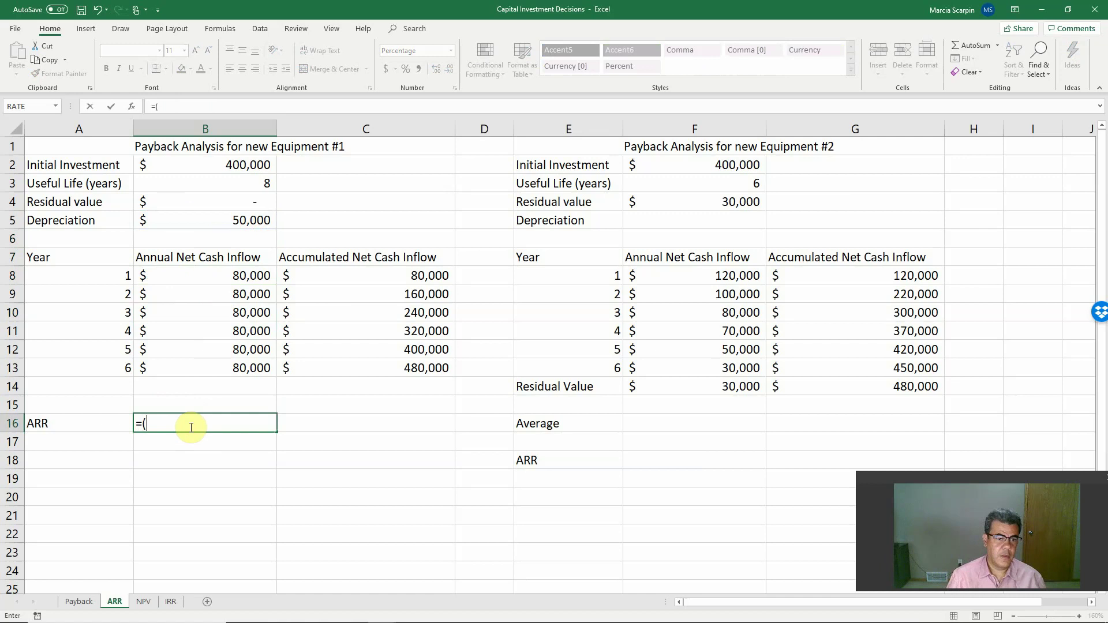
pyautogui.click(170, 258)
pyautogui.click(174, 271)
pyautogui.write('+')
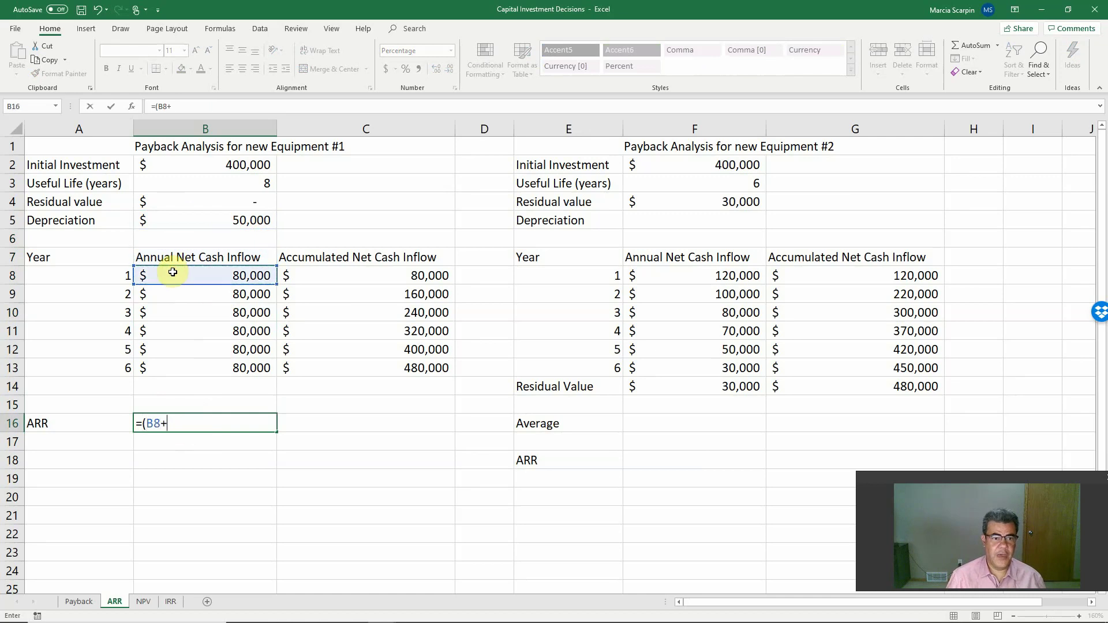
pyautogui.click(238, 220)
pyautogui.write(')')
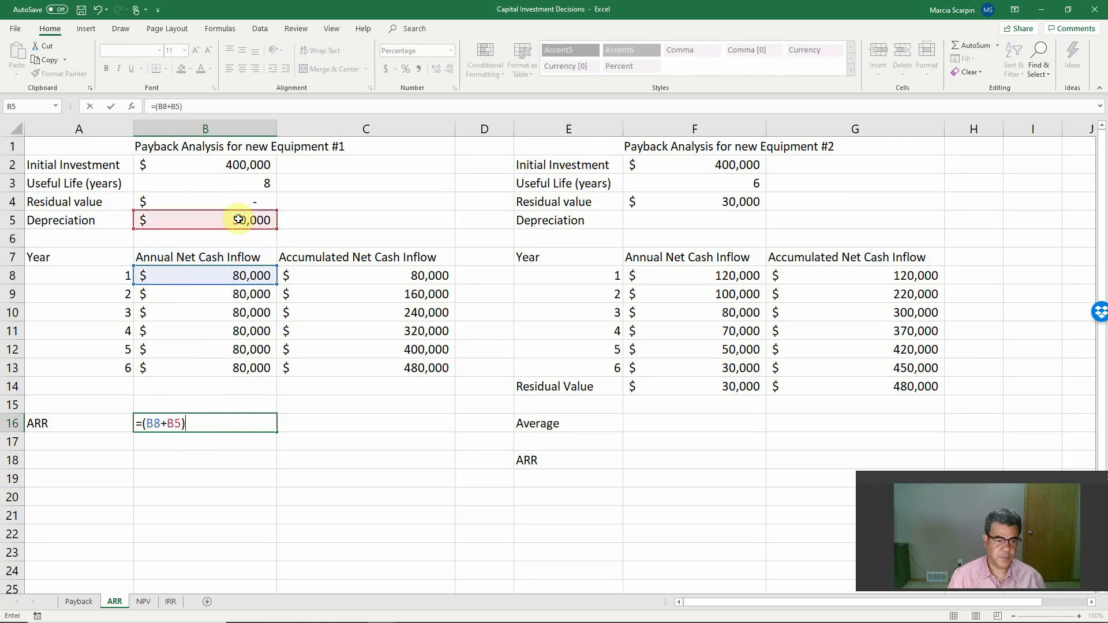
pyautogui.press('BackSpace')
pyautogui.press('BackSpace')
pyautogui.press('BackSpace')
pyautogui.press('BackSpace')
pyautogui.write('-')
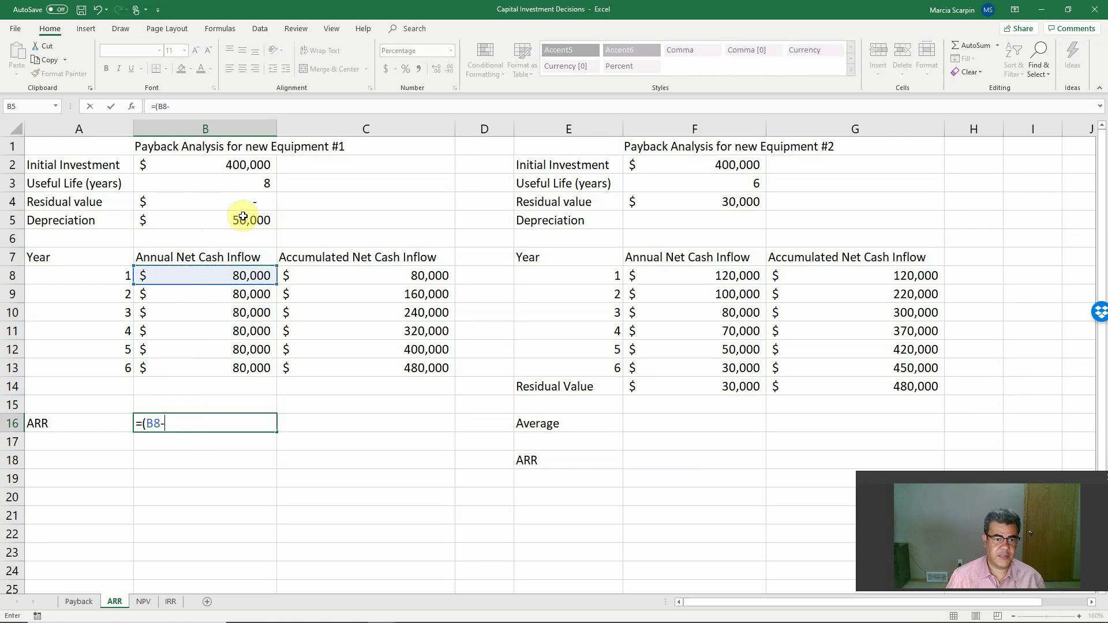
pyautogui.click(240, 217)
pyautogui.write(')')
pyautogui.press('Return')
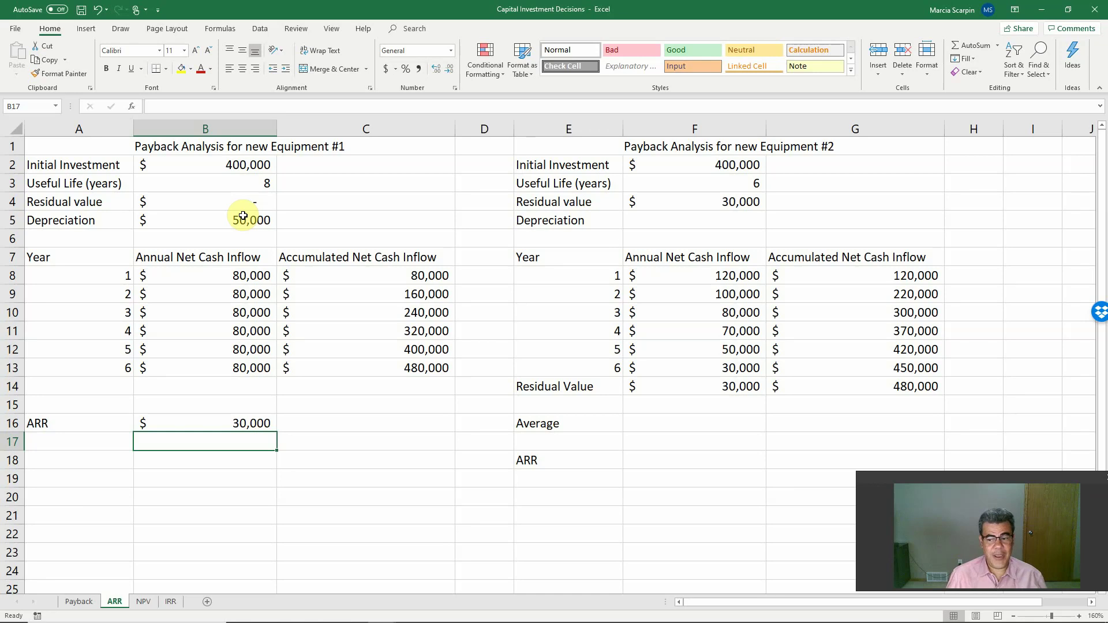
# Extend the ARR formula in B16 to divide by the initial investment, giving =(B8-B5)/B2
pyautogui.press('Up')
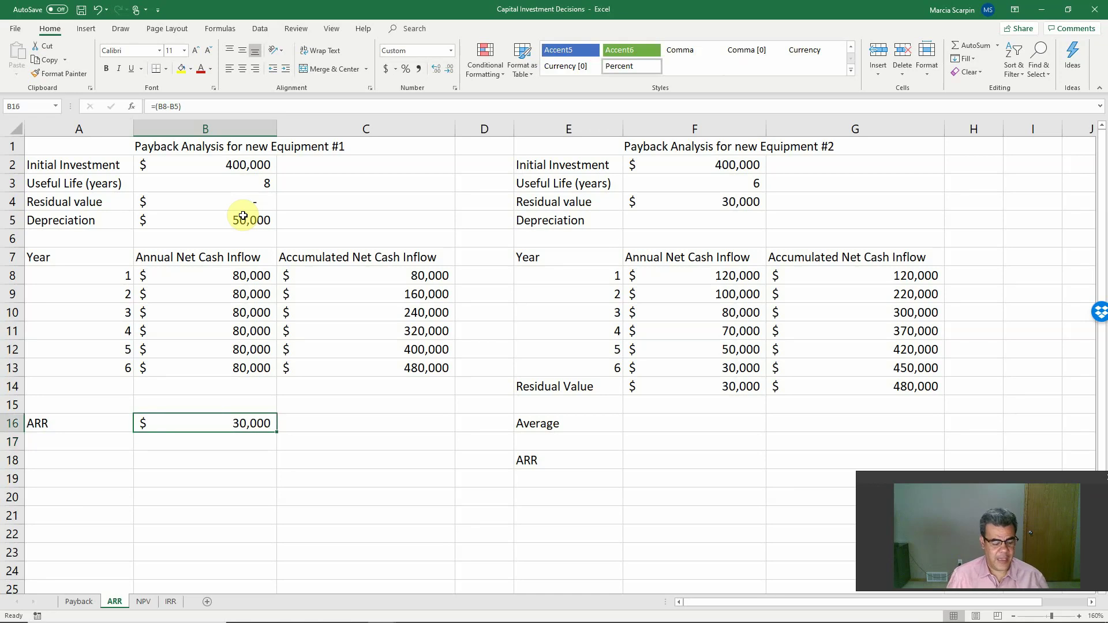
pyautogui.press('F2')
pyautogui.write('/')
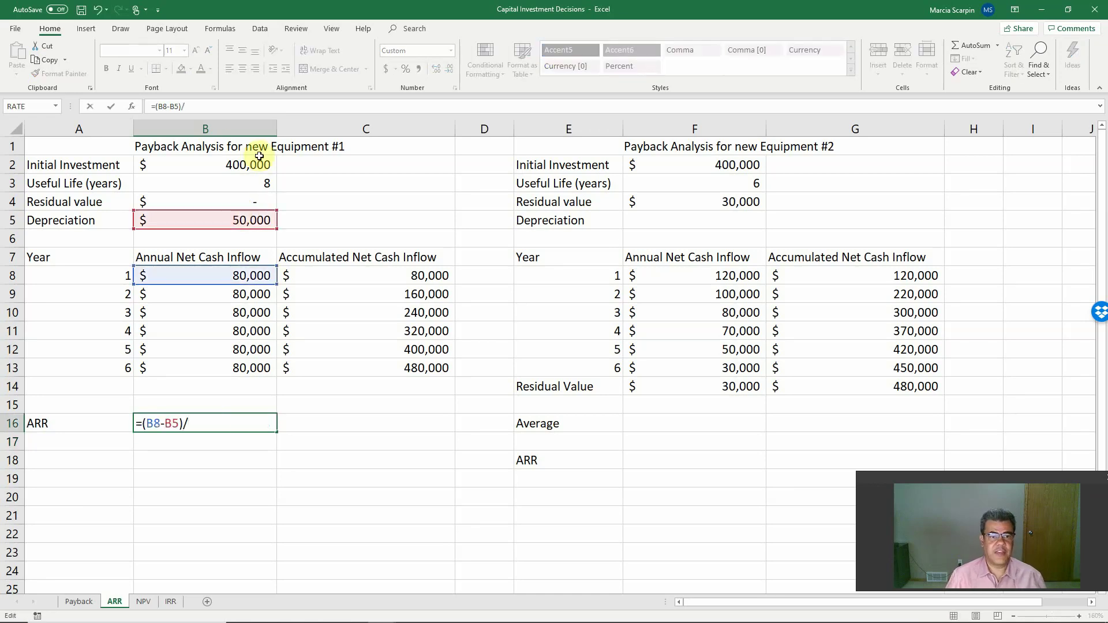
pyautogui.click(234, 164)
pyautogui.press('Return')
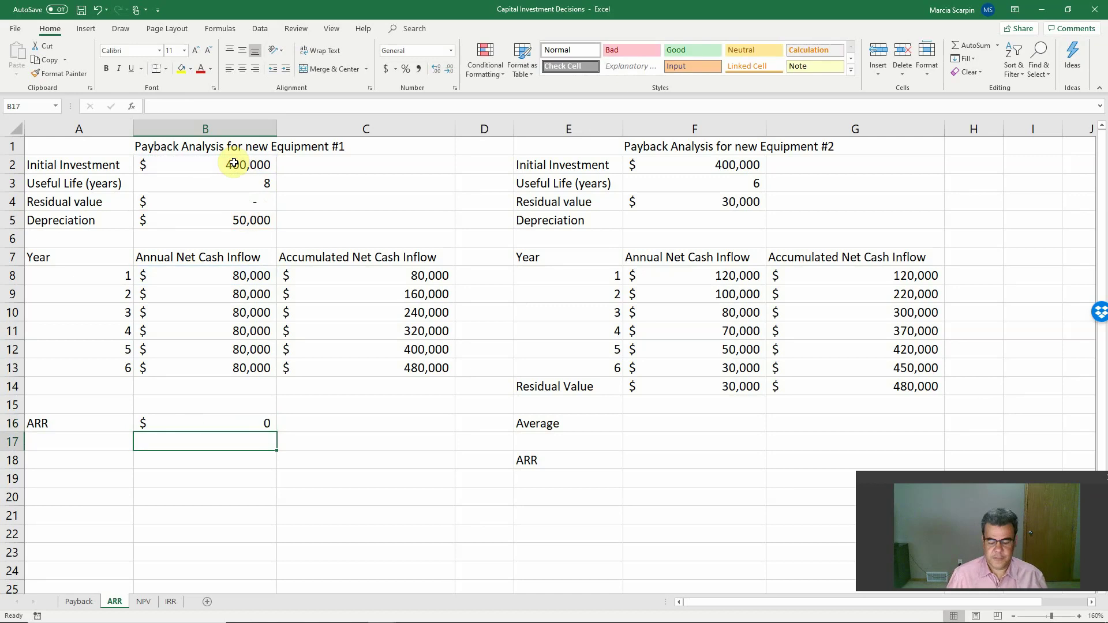
# Format Equipment #1's ARR result in B16 as a percentage with two decimal places
pyautogui.press('Up')
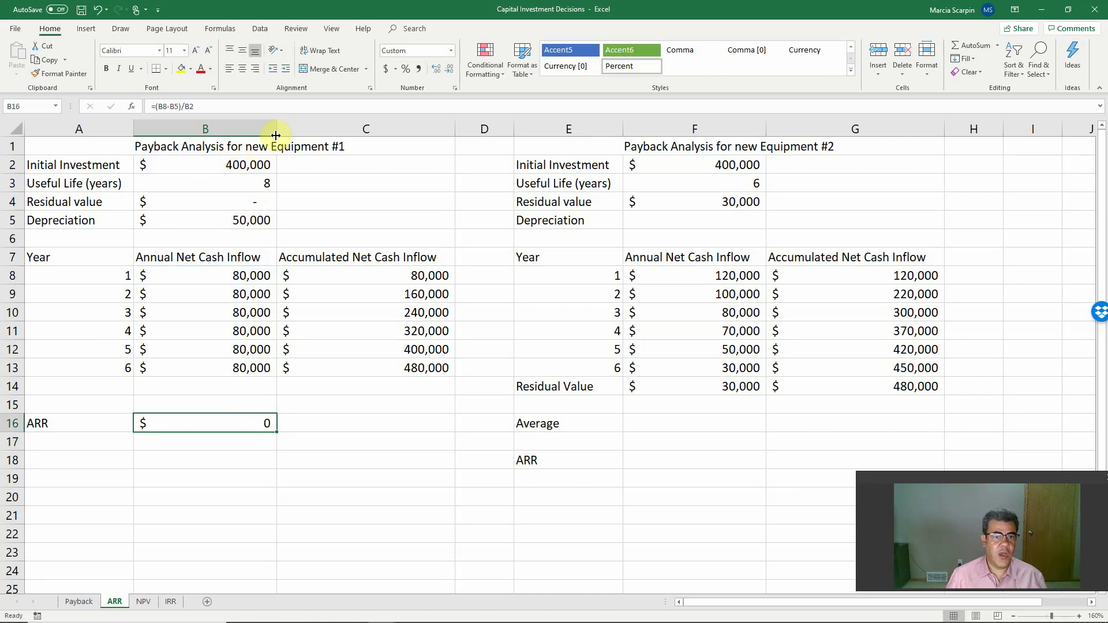
pyautogui.click(406, 69)
pyautogui.doubleClick(437, 71)
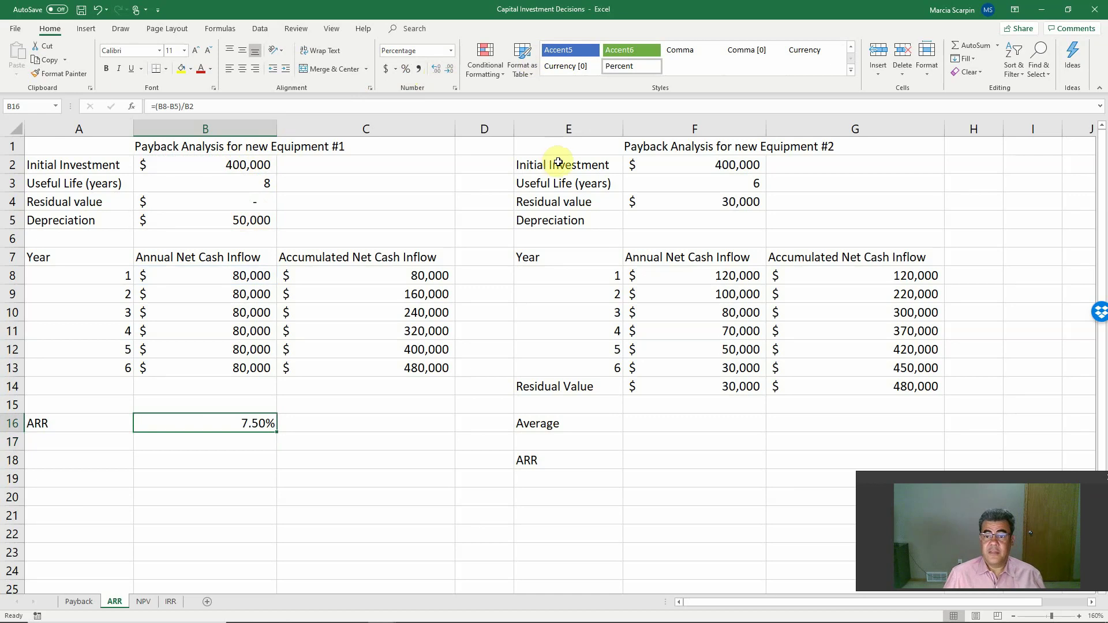
# Copy Equipment #1's depreciation formula from B5 into Equipment #2's depreciation cell F5
pyautogui.click(703, 222)
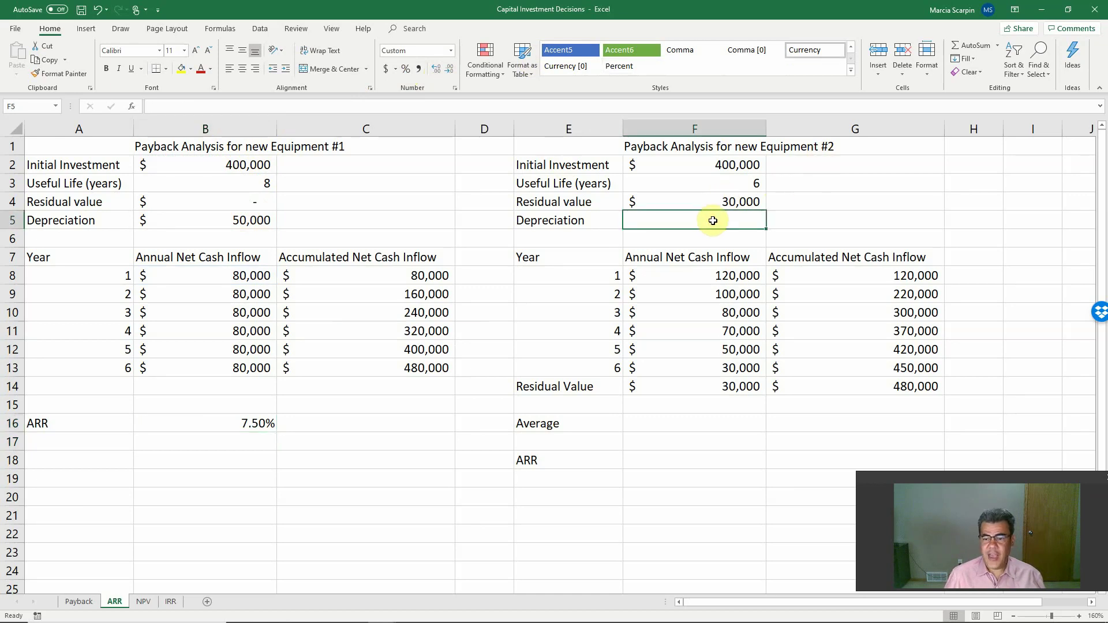
pyautogui.press('Left')
pyautogui.press('Left')
pyautogui.press('Left')
pyautogui.press('Left')
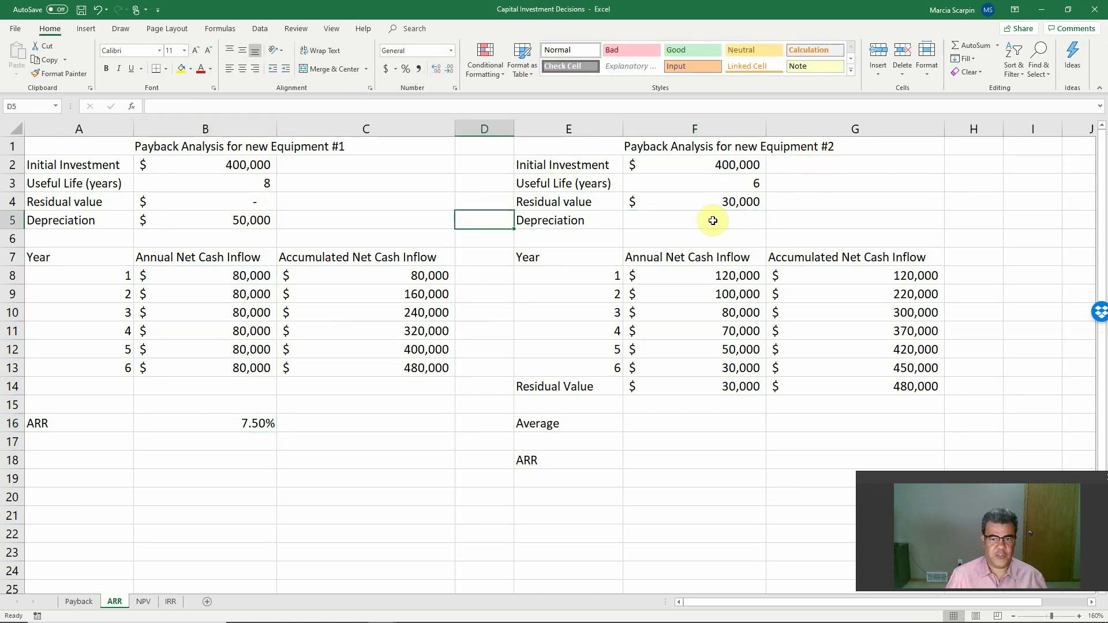
pyautogui.hotkey('ctrl', 'c')
pyautogui.press('Right')
pyautogui.press('Right')
pyautogui.press('Right')
pyautogui.press('Right')
pyautogui.press('Right')
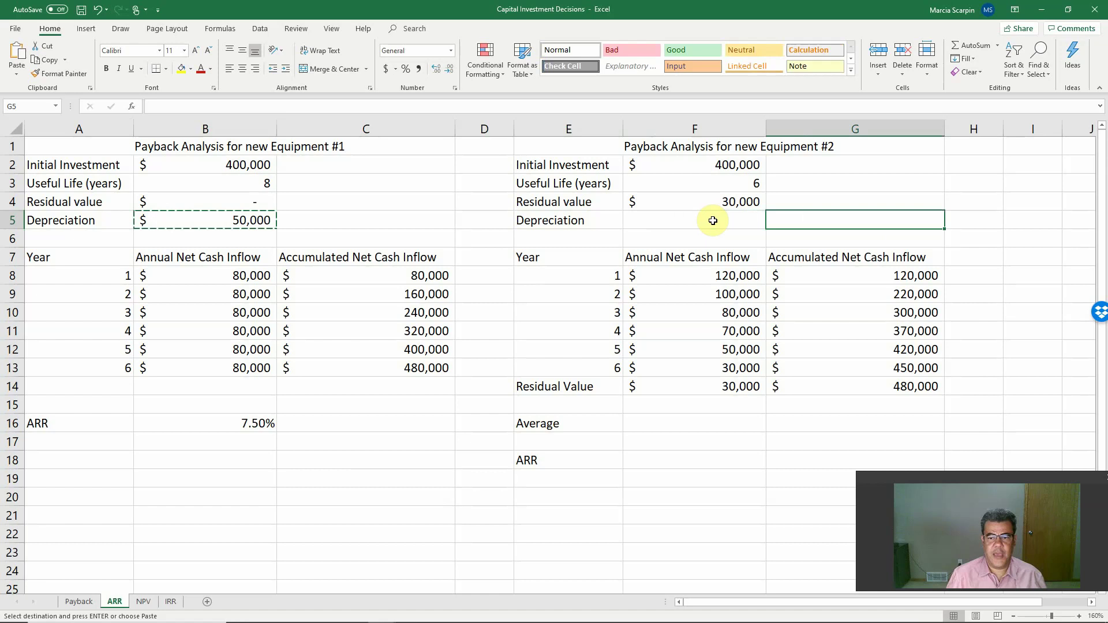
pyautogui.press('Left')
pyautogui.press('Return')
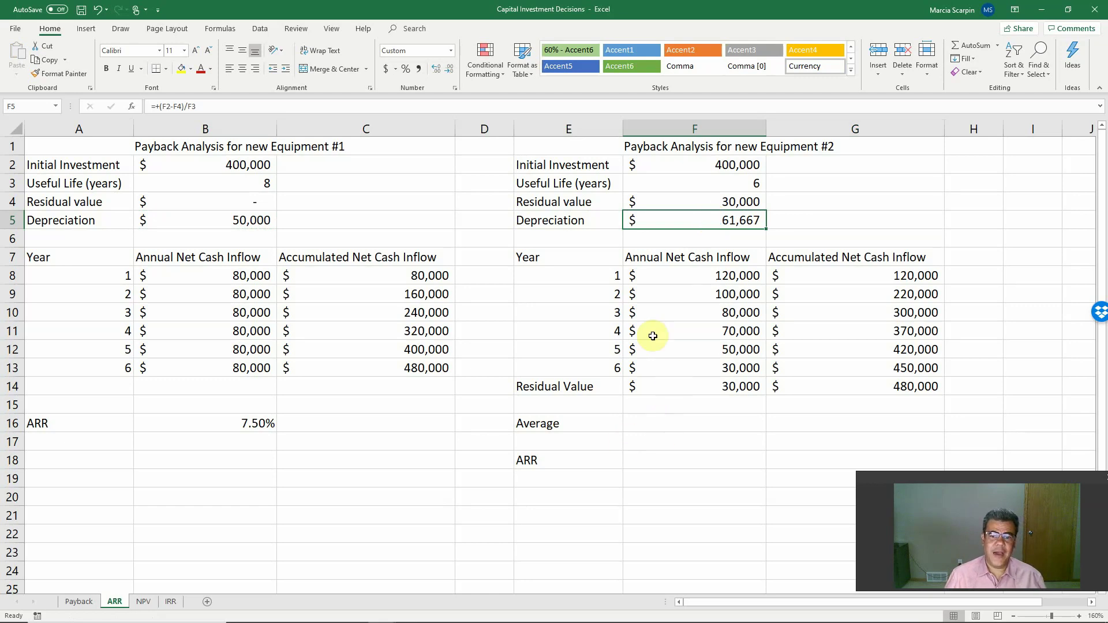
# Calculate Equipment #2's average annual net cash inflow in F16 with =AVERAGE(F8:F13), leaving out the residual value
pyautogui.moveTo(670, 277); pyautogui.dragTo(677, 362)
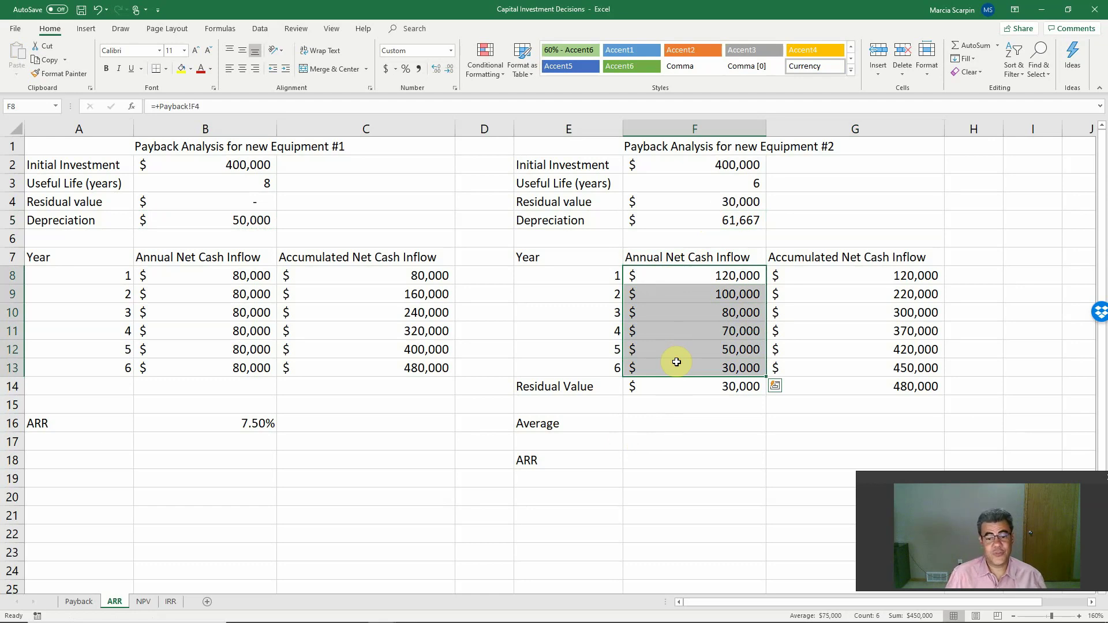
pyautogui.click(669, 428)
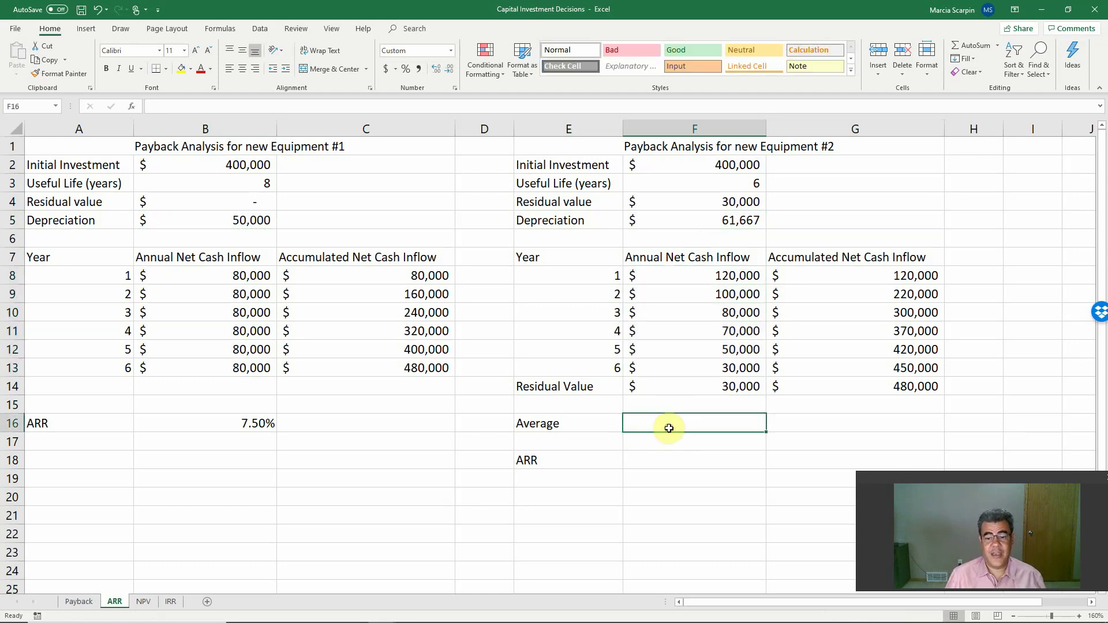
pyautogui.write('=ave')
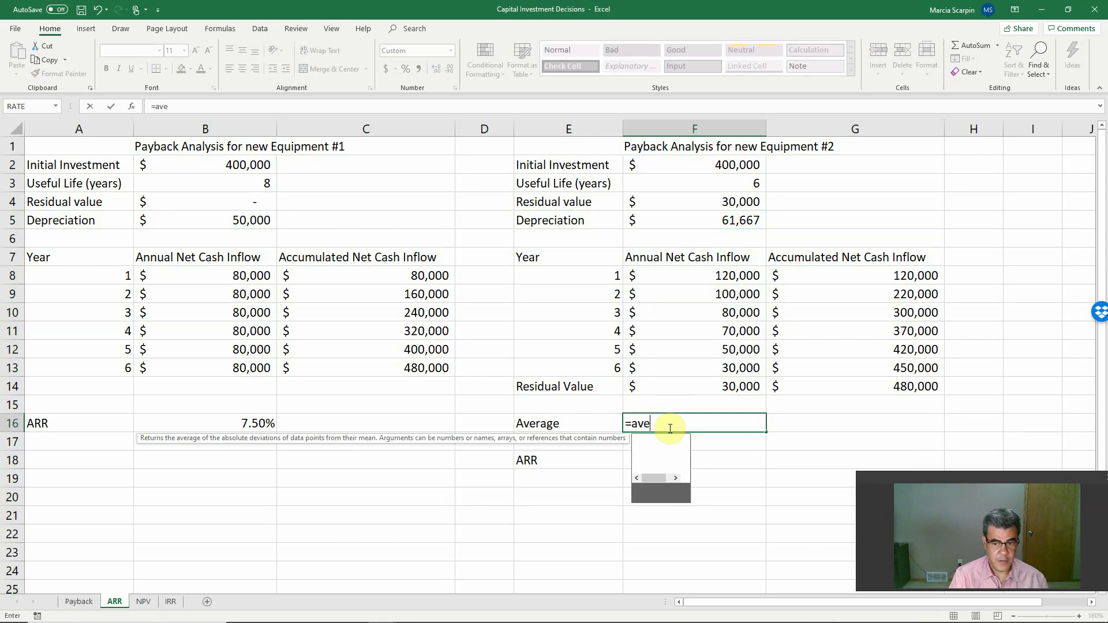
pyautogui.write('rage(')
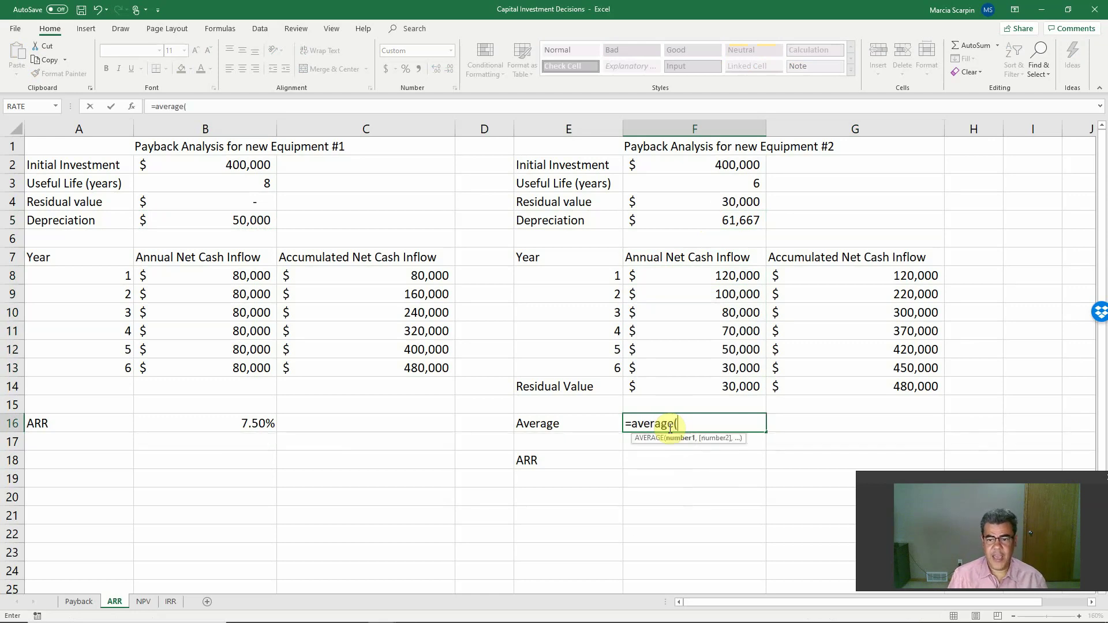
pyautogui.press('Up')
pyautogui.press('Up')
pyautogui.press('Up')
pyautogui.hotkey('shift', 'Up')
pyautogui.hotkey('shift', 'Up')
pyautogui.hotkey('shift', 'Up')
pyautogui.hotkey('shift', 'Up')
pyautogui.hotkey('shift', 'Up')
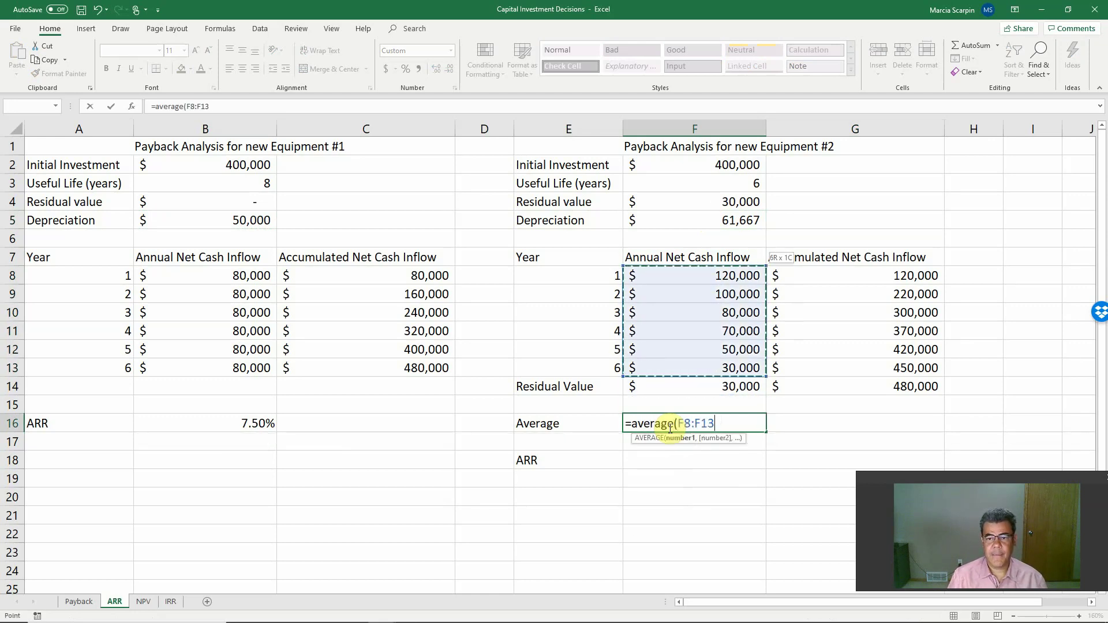
pyautogui.press('Return')
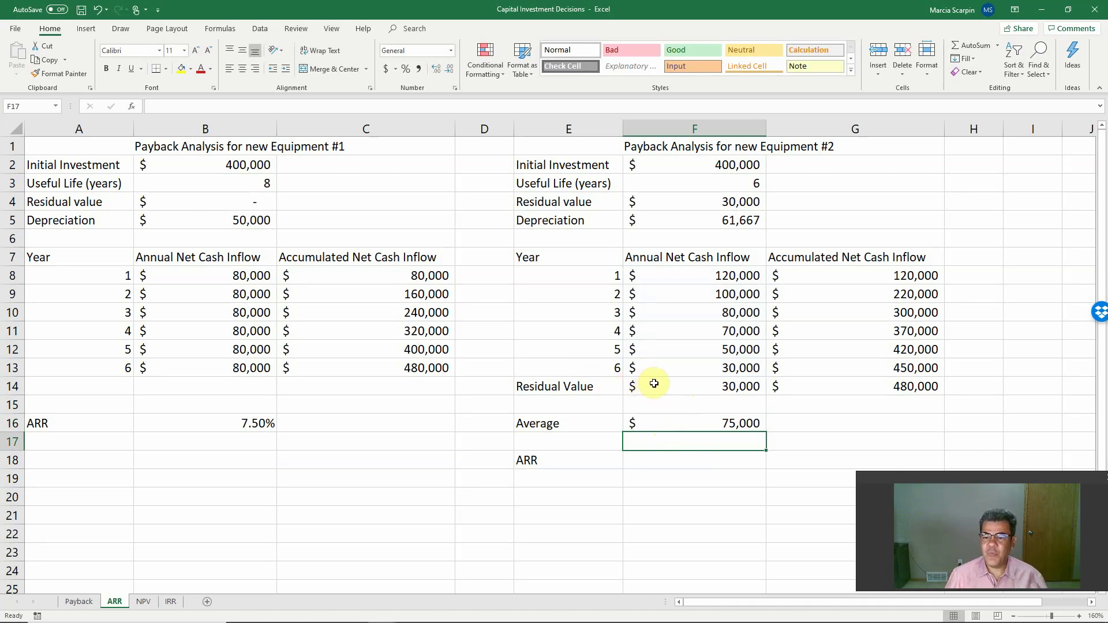
# Clear Equipment #2's residual value in F4 to test its effect on depreciation, and undo the deletion
pyautogui.click(685, 387)
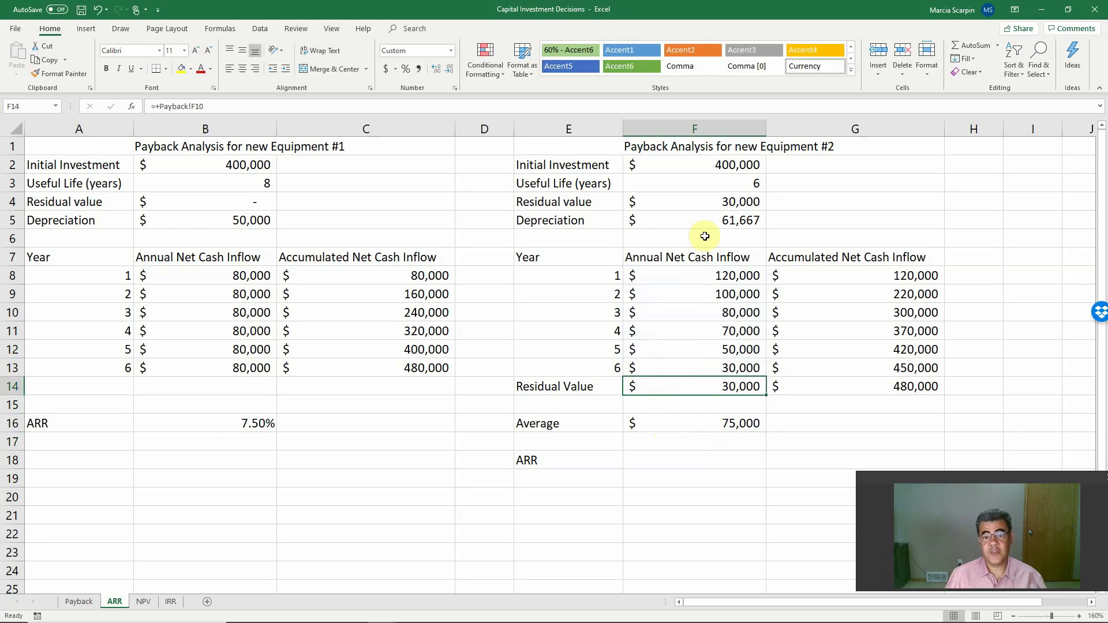
pyautogui.click(690, 205)
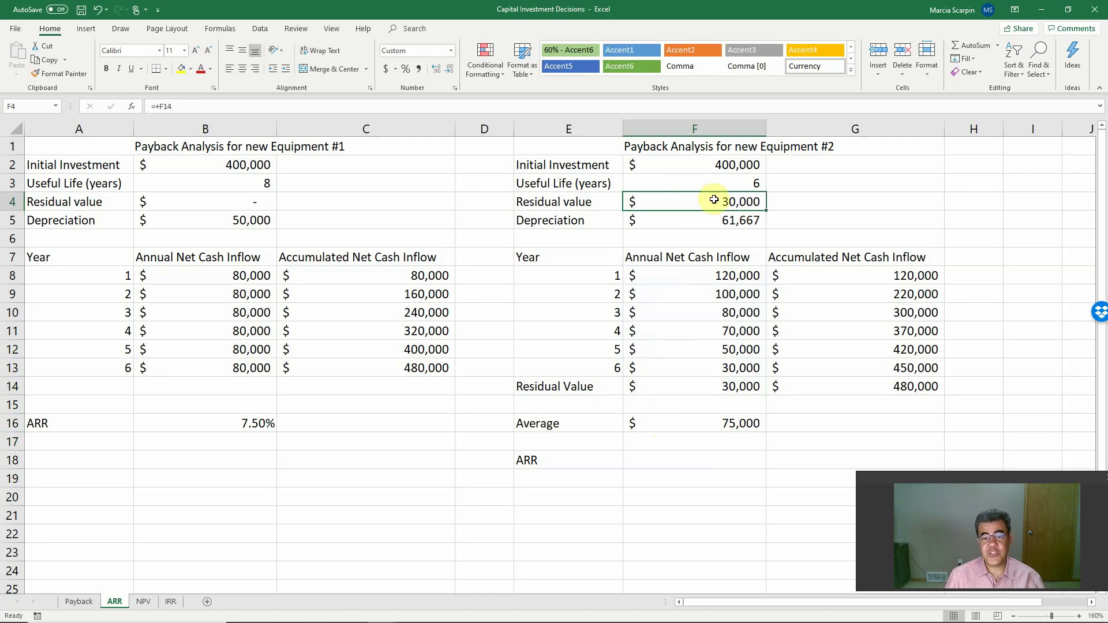
pyautogui.press('Delete')
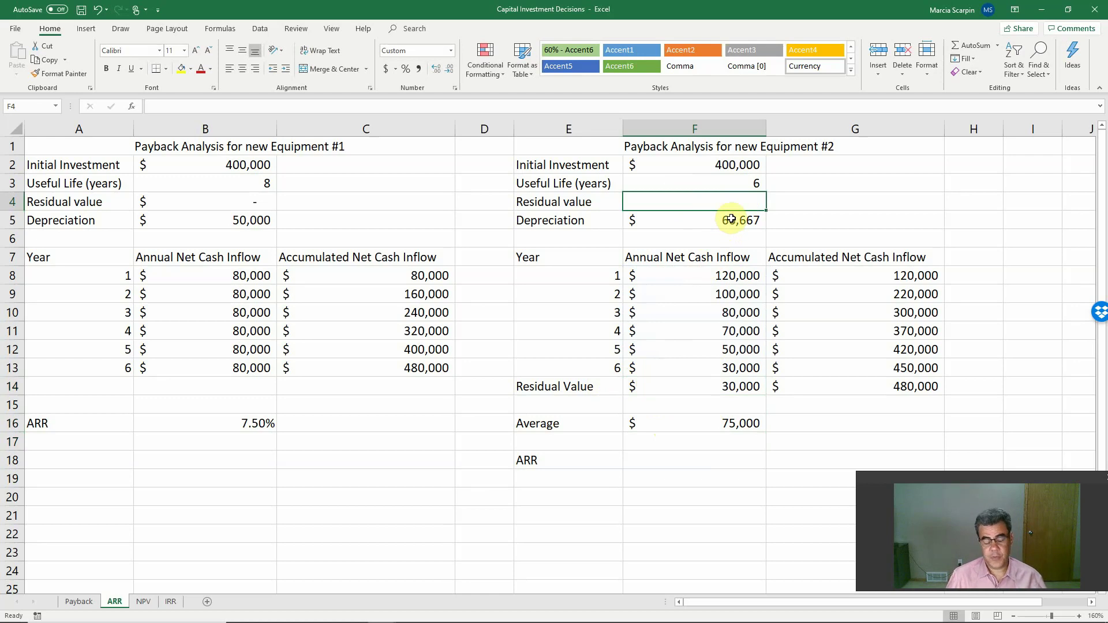
pyautogui.hotkey('ctrl', 'z')
# Review the range used by the AVERAGE formula in F16, Equipment #1's annual inflows and Equipment #2's depreciation formula
pyautogui.click(728, 427)
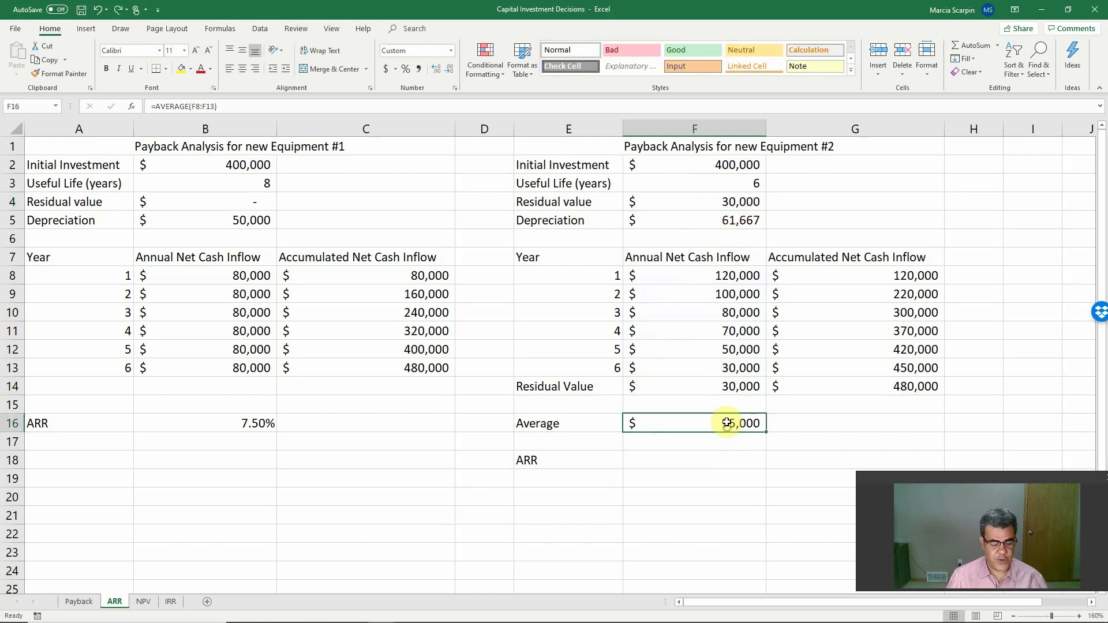
pyautogui.doubleClick(728, 428)
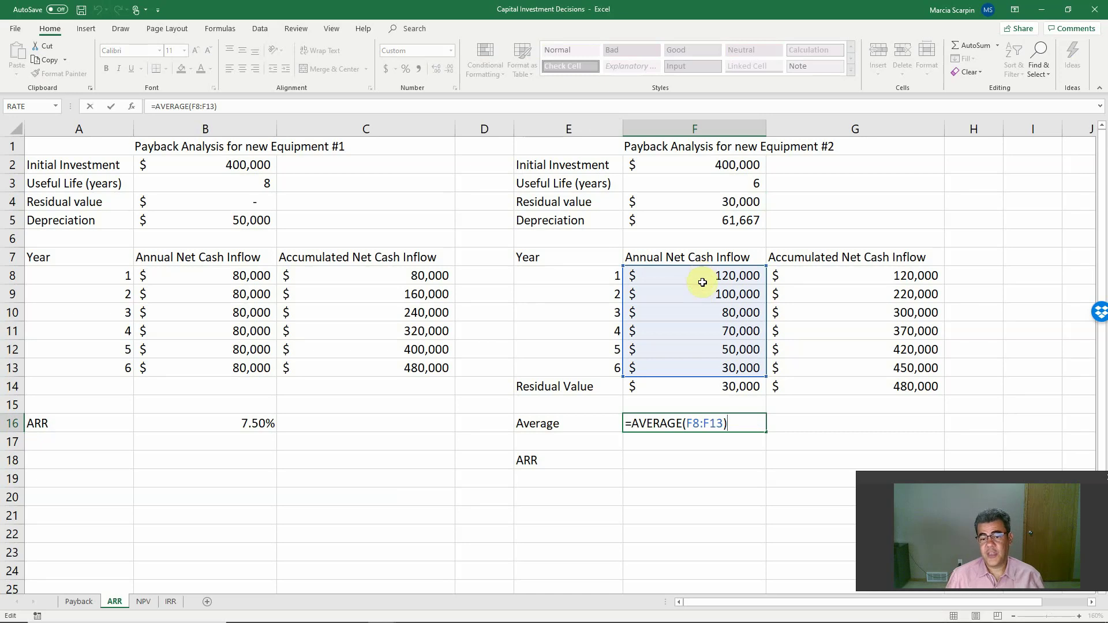
pyautogui.press('Return')
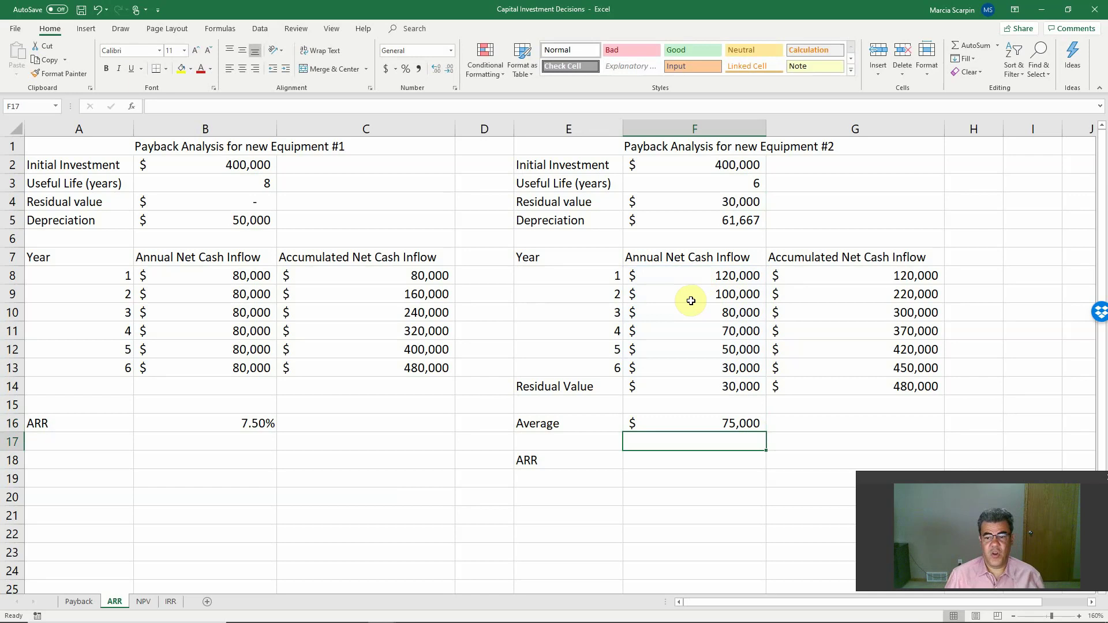
pyautogui.moveTo(205, 276); pyautogui.dragTo(217, 323)
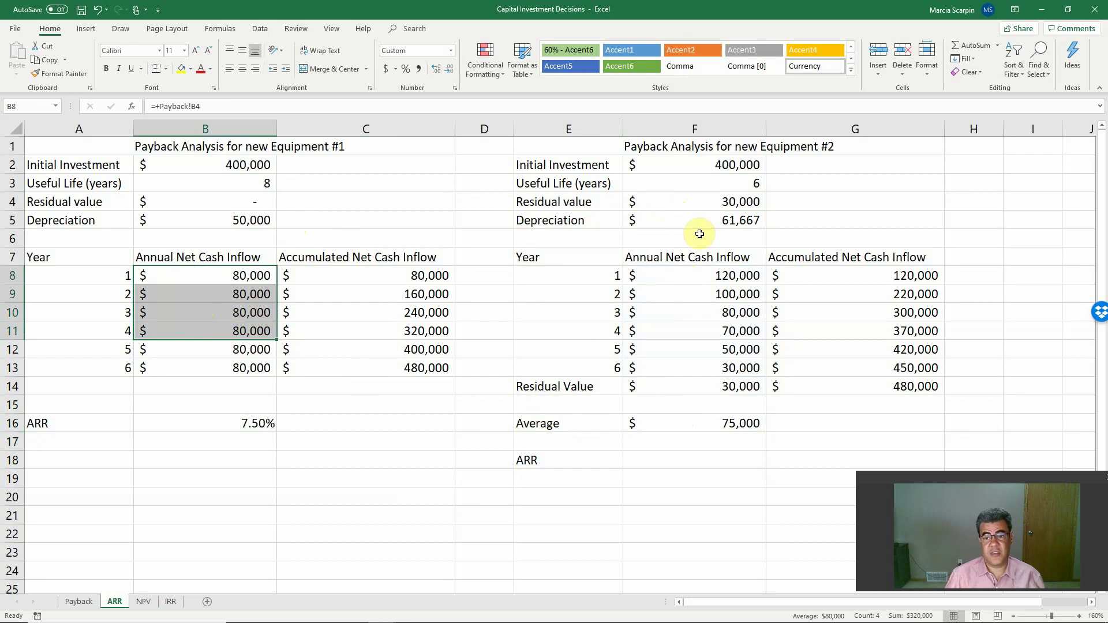
pyautogui.click(703, 220)
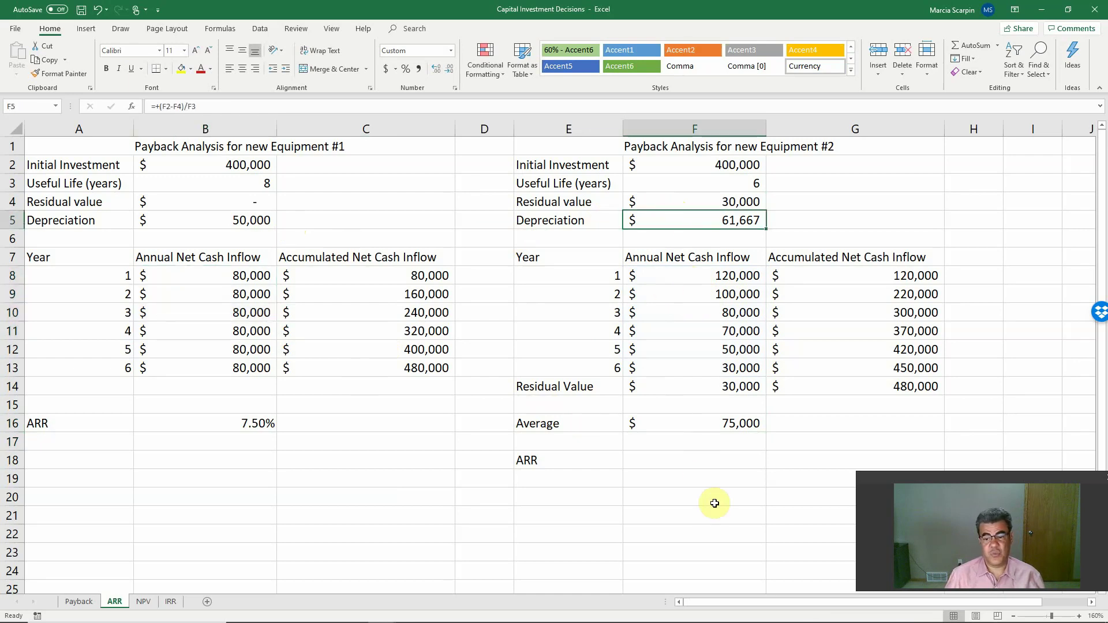
# Calculate Equipment #2's ARR in F18 with the formula =(F16-F5)/F2
pyautogui.click(702, 456)
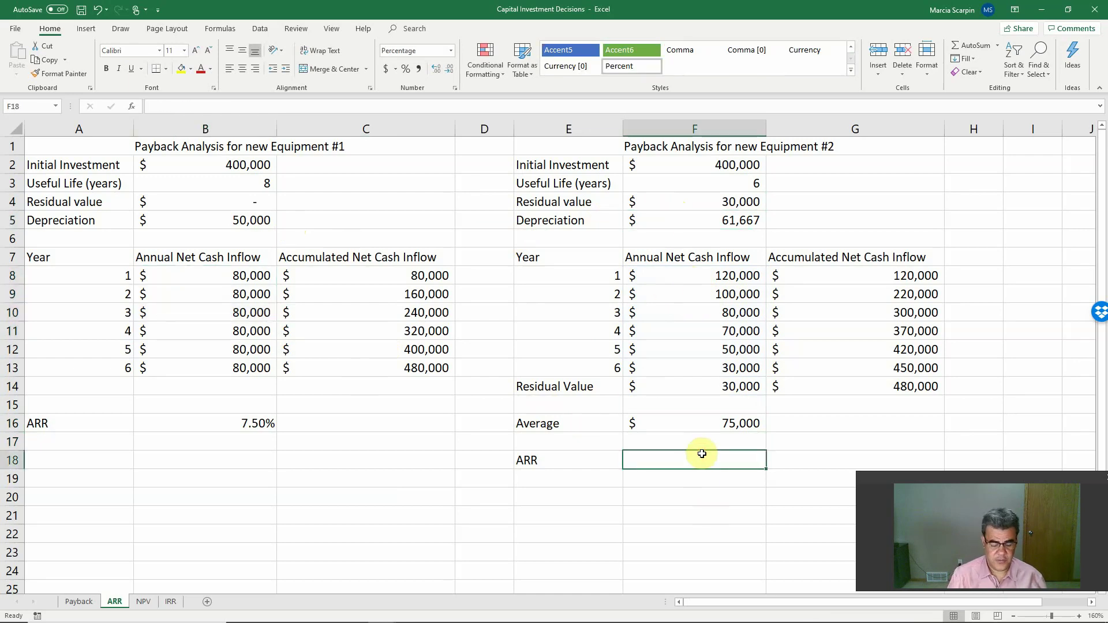
pyautogui.write('=(')
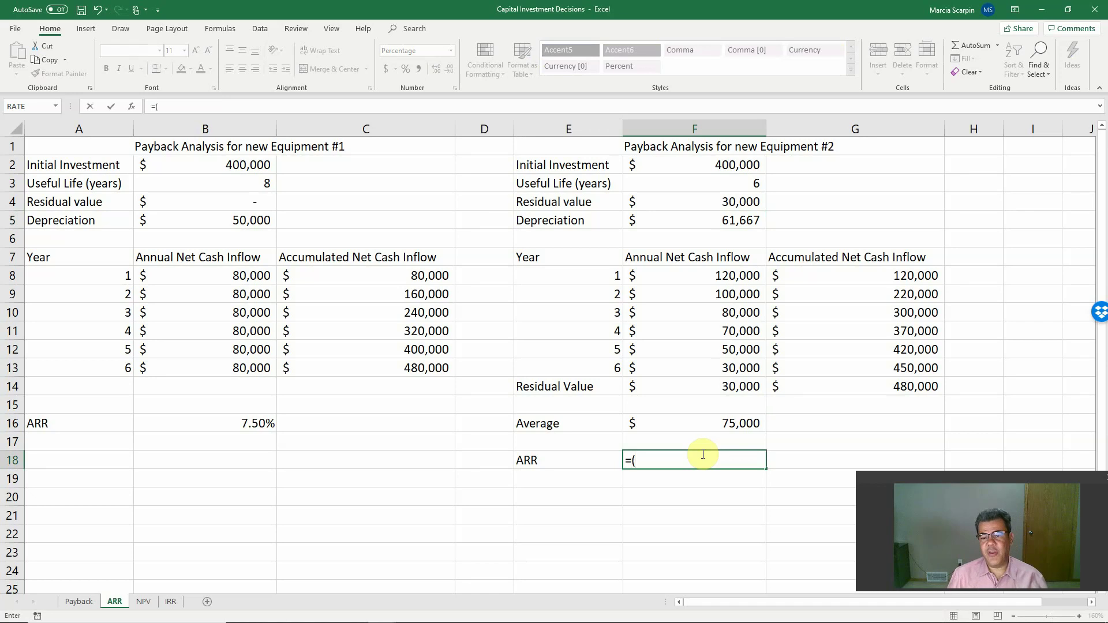
pyautogui.press('Up')
pyautogui.press('Up')
pyautogui.write('-')
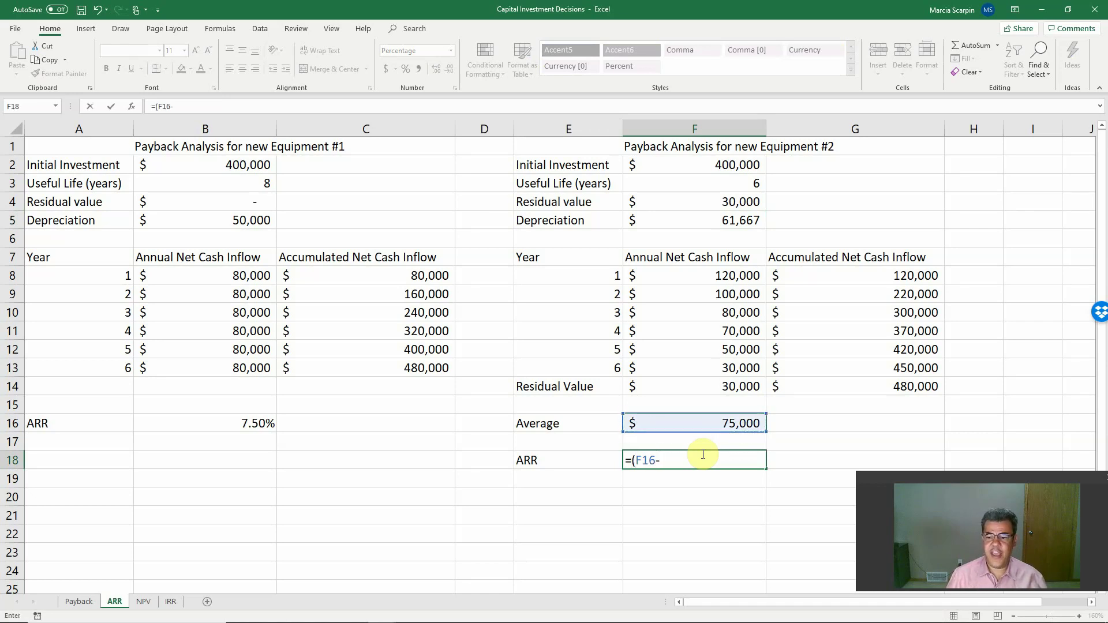
pyautogui.click(673, 224)
pyautogui.write(')/')
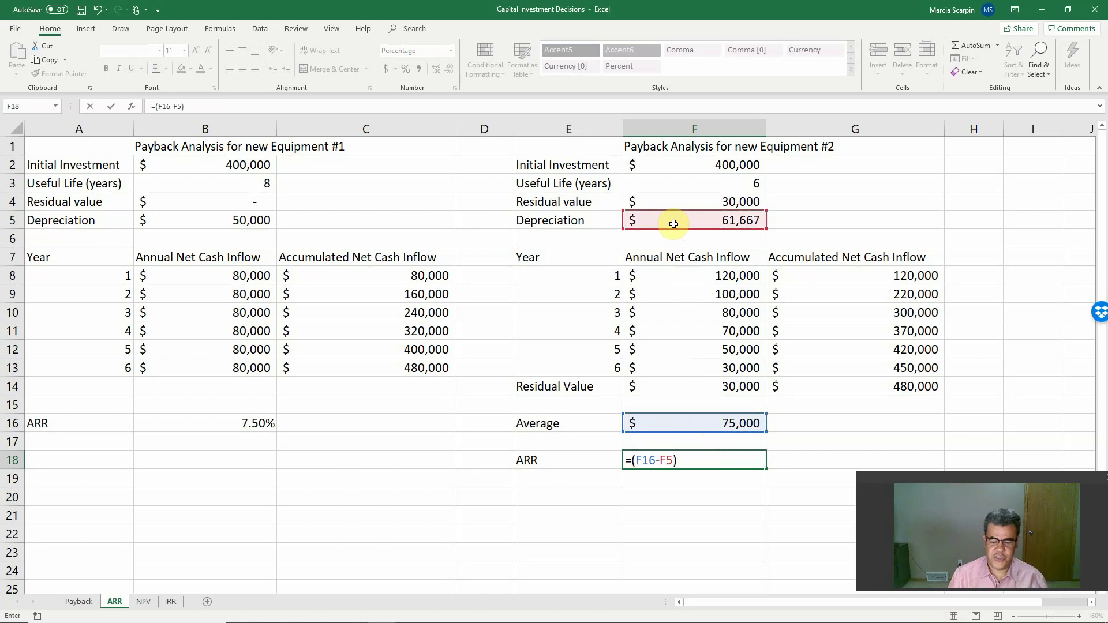
pyautogui.click(699, 165)
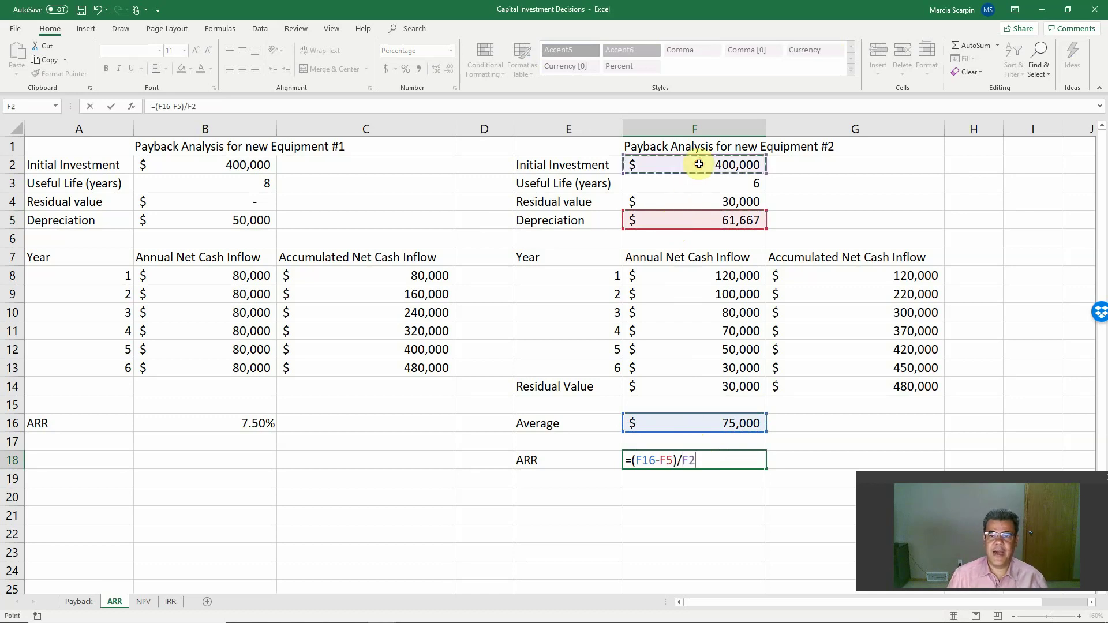
pyautogui.press('Return')
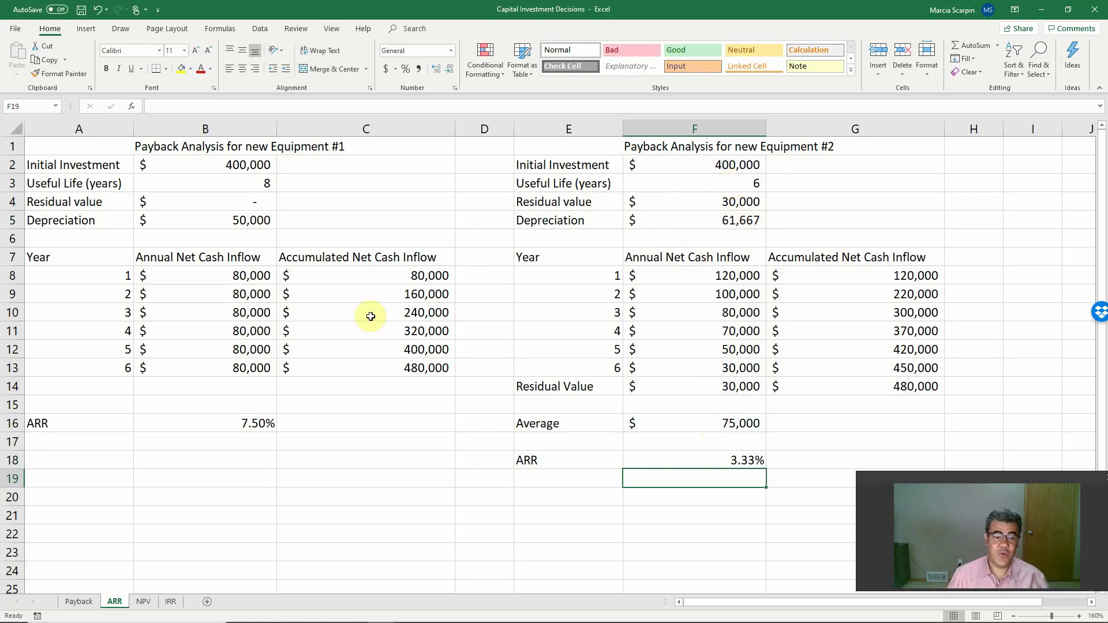
# Compare the cash inflows and depreciation on the Payback and ARR sheets, and highlight Equipment #1's ARR in B16 in yellow
pyautogui.moveTo(241, 274); pyautogui.dragTo(244, 367)
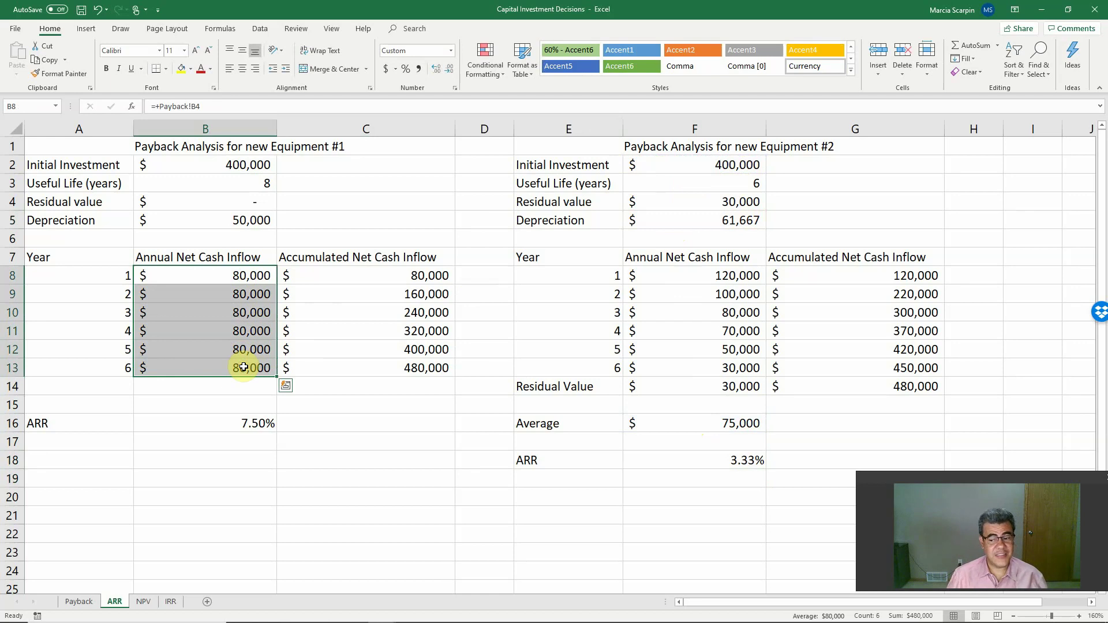
pyautogui.click(79, 601)
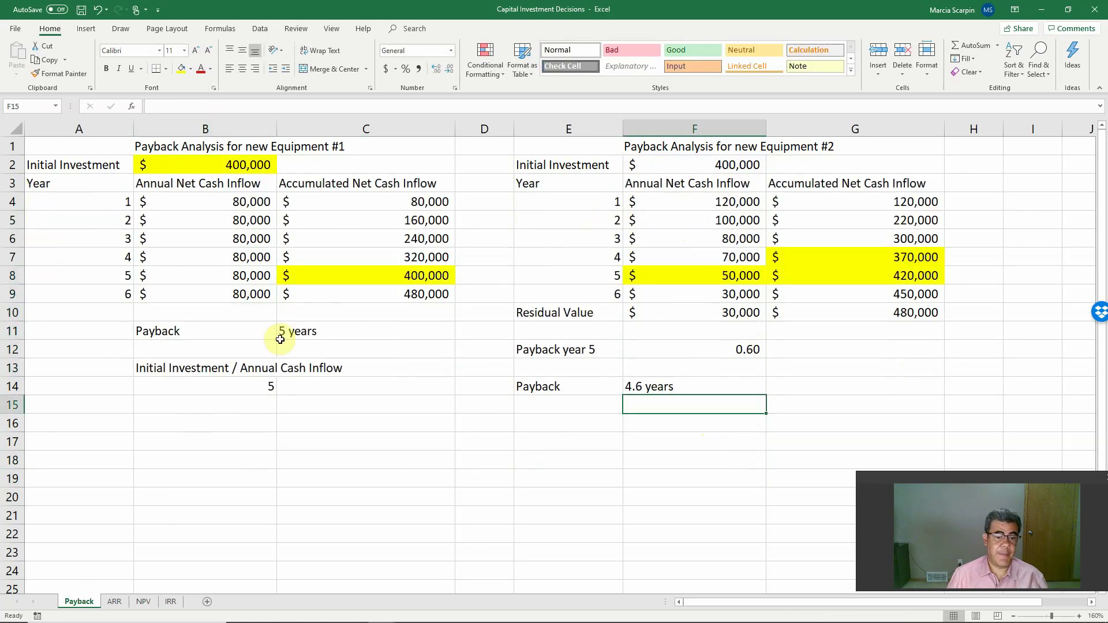
pyautogui.click(328, 281)
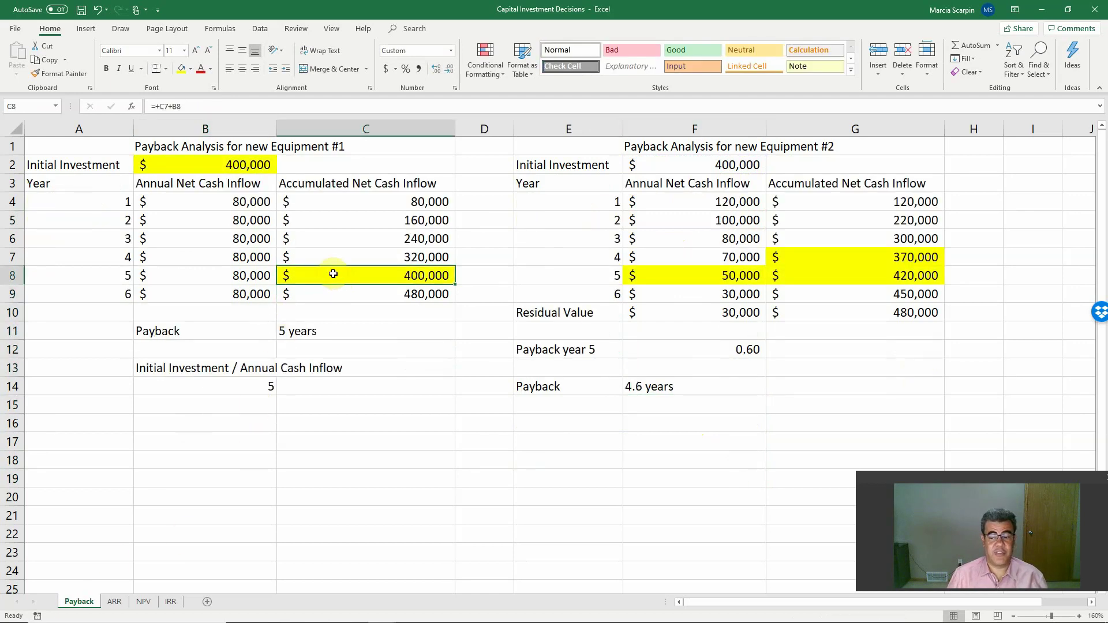
pyautogui.click(114, 601)
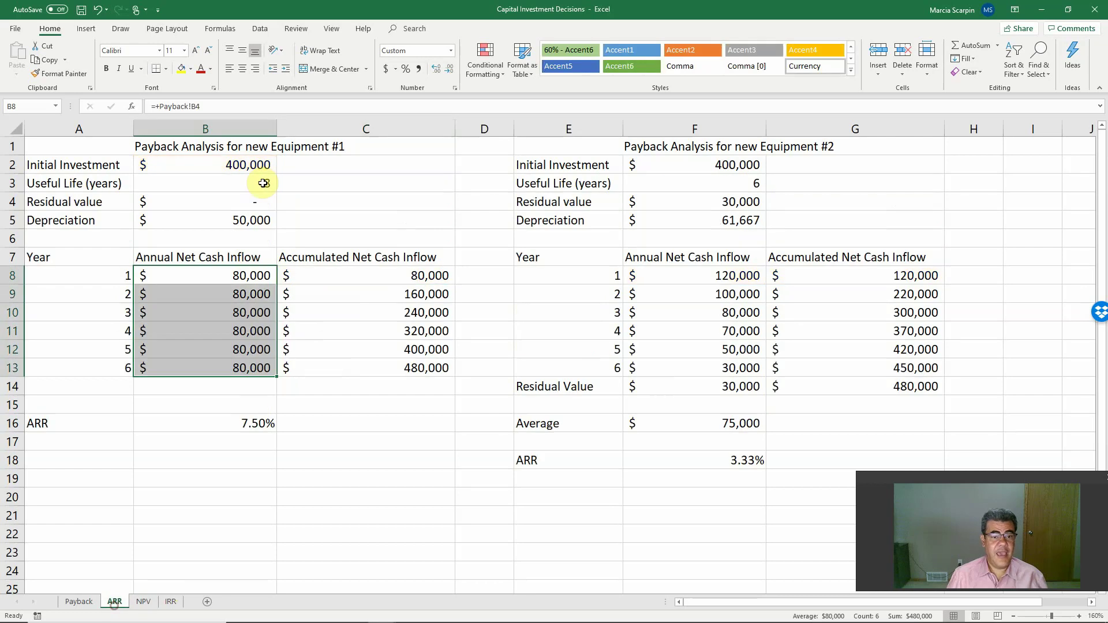
pyautogui.click(223, 220)
pyautogui.click(727, 219)
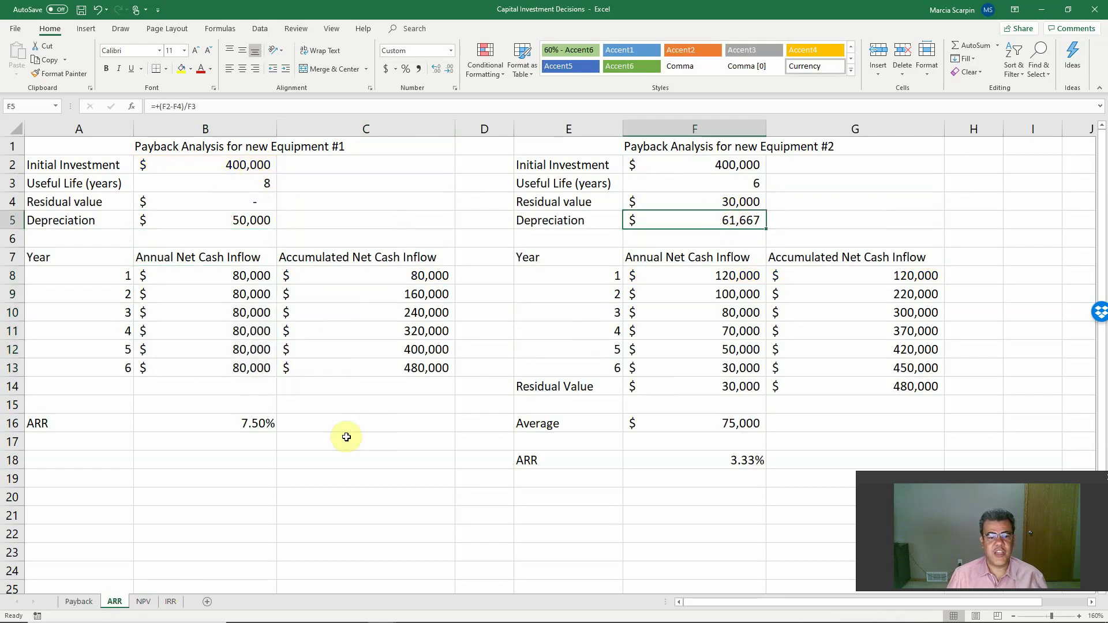
pyautogui.click(241, 423)
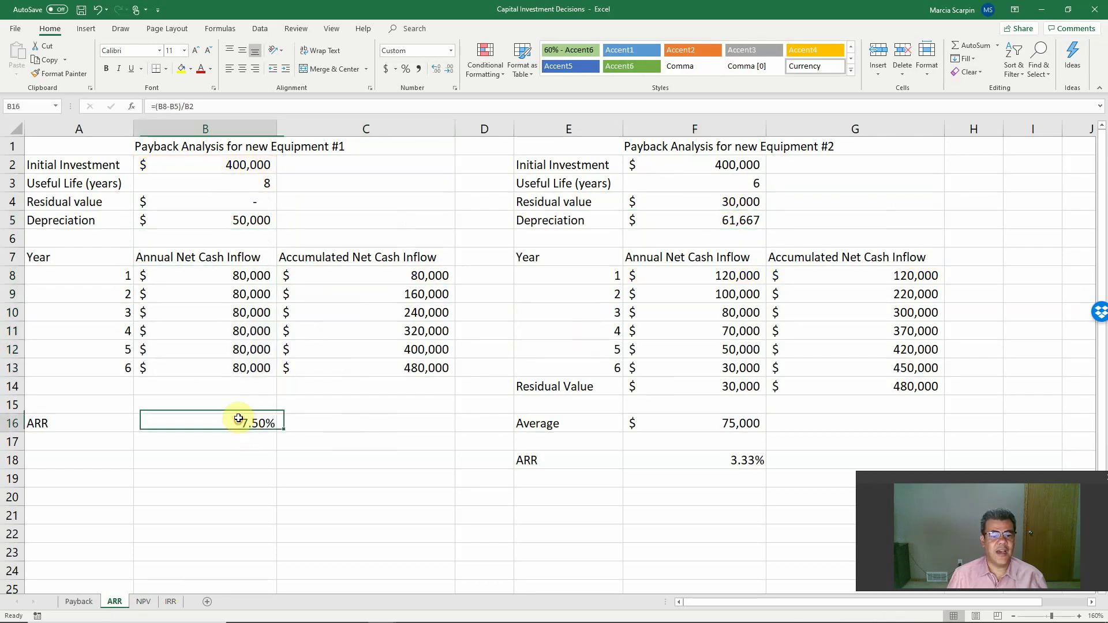
pyautogui.click(180, 70)
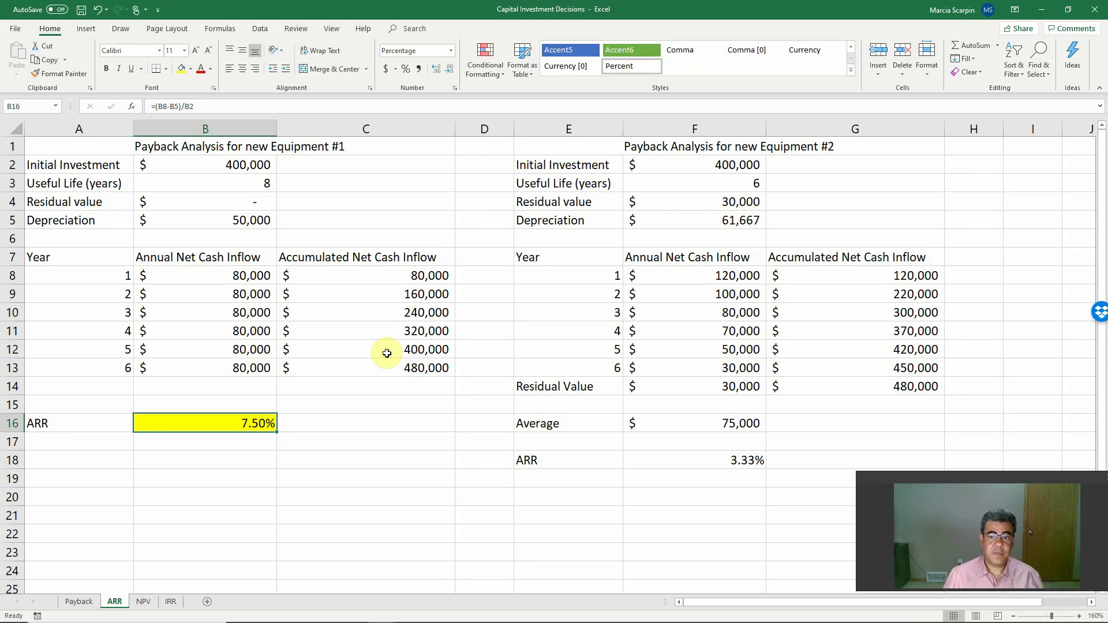
# Change the title in A1 of the ARR sheet to "ARR Analysis for new Equipment #1"
pyautogui.doubleClick(181, 146)
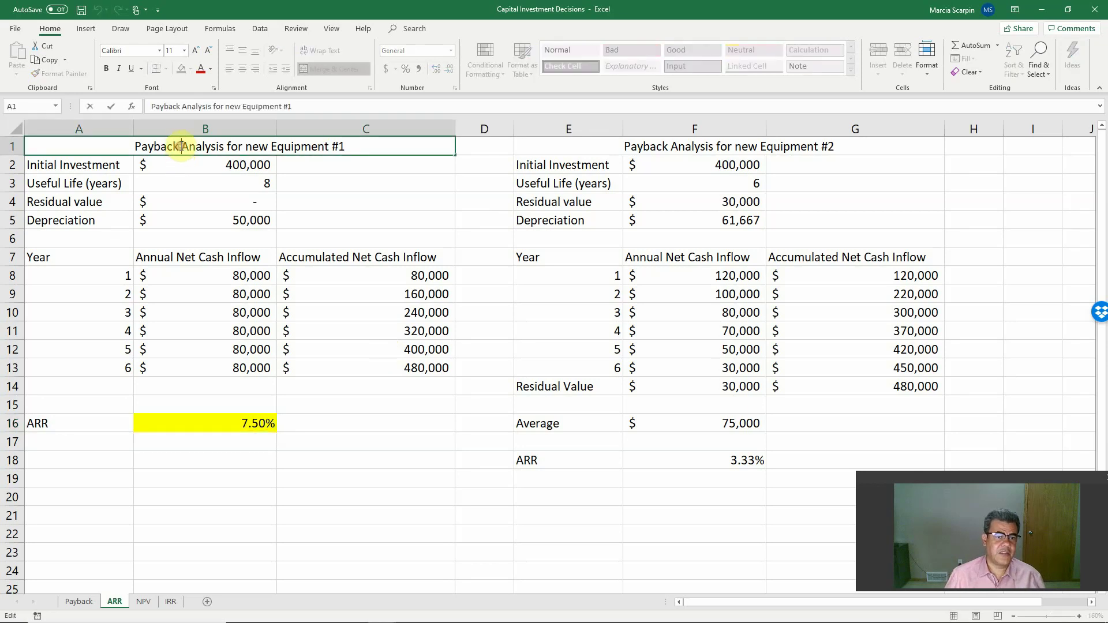
pyautogui.hotkey('shift', 'Home')
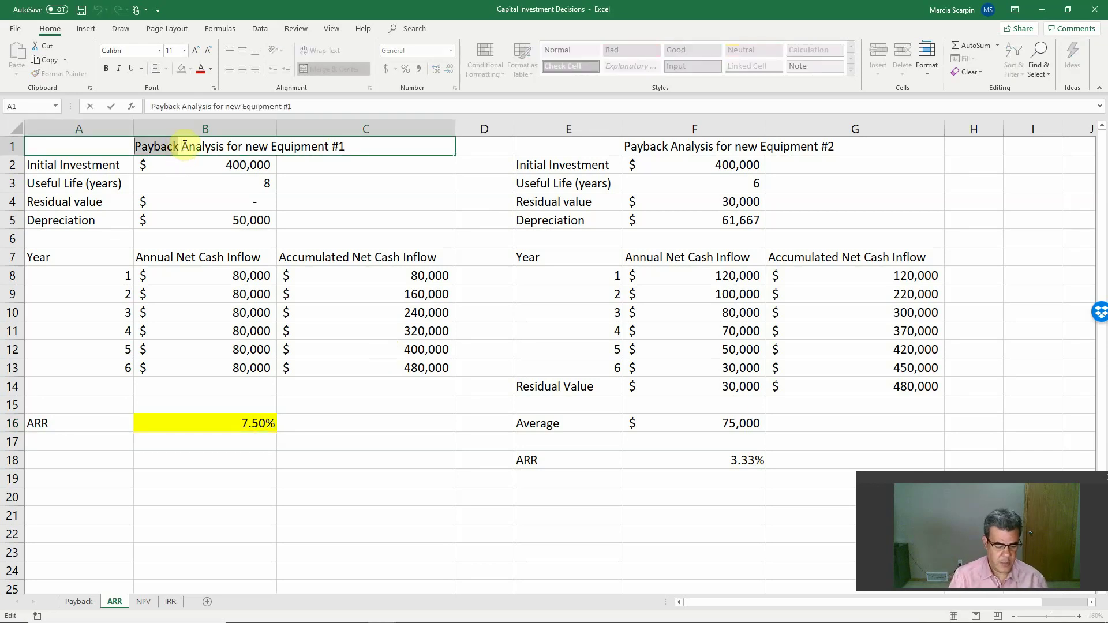
pyautogui.write('ARR')
pyautogui.press('Return')
pyautogui.press('Up')
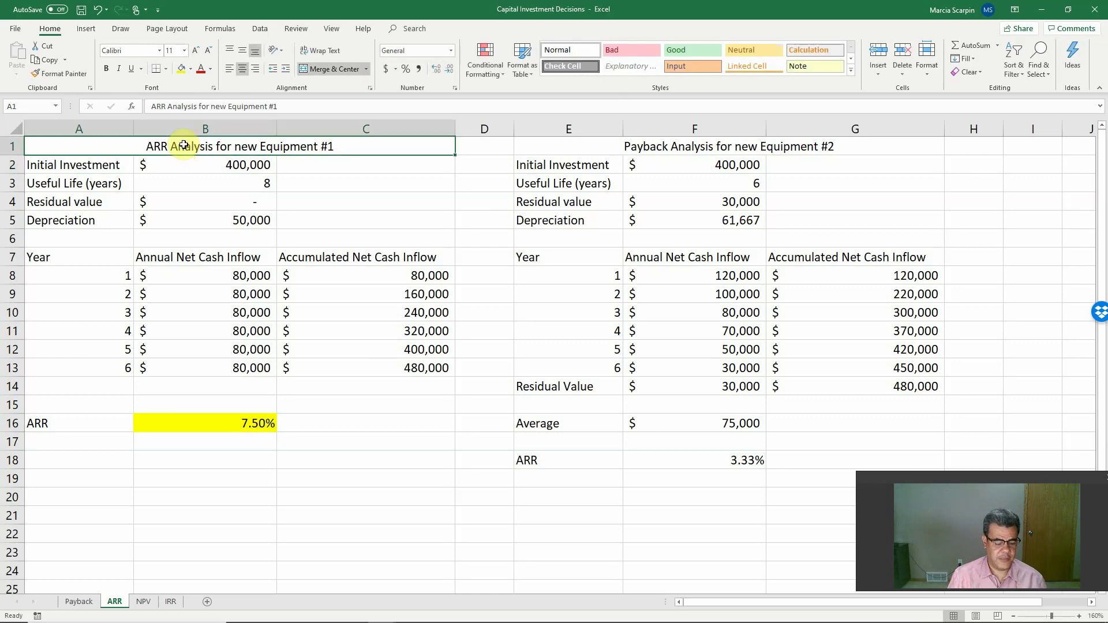
# Change the title in E1 of the ARR sheet to "ARR Analysis for new Equipment #2"
pyautogui.hotkey('ctrl', 'c')
pyautogui.press('Right')
pyautogui.press('Escape')
pyautogui.press('Right')
pyautogui.press('Right')
pyautogui.press('Left')
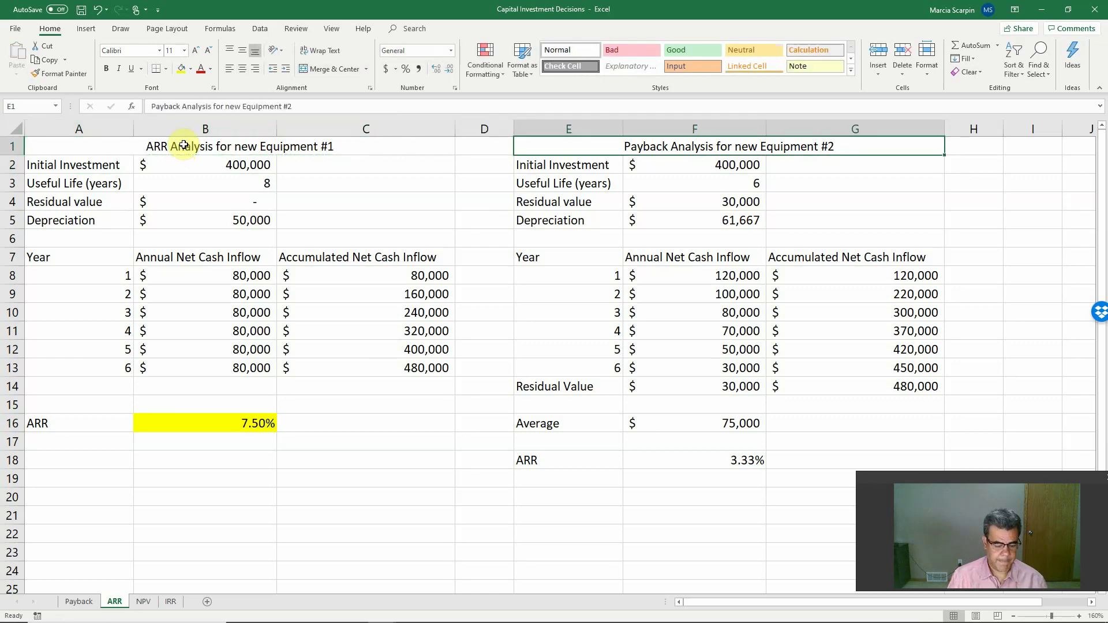
pyautogui.press('F2')
pyautogui.press('Home')
pyautogui.press('Delete')
pyautogui.press('Delete')
pyautogui.press('Delete')
pyautogui.press('Delete')
pyautogui.press('Delete')
pyautogui.press('Delete')
pyautogui.press('Delete')
pyautogui.press('Delete')
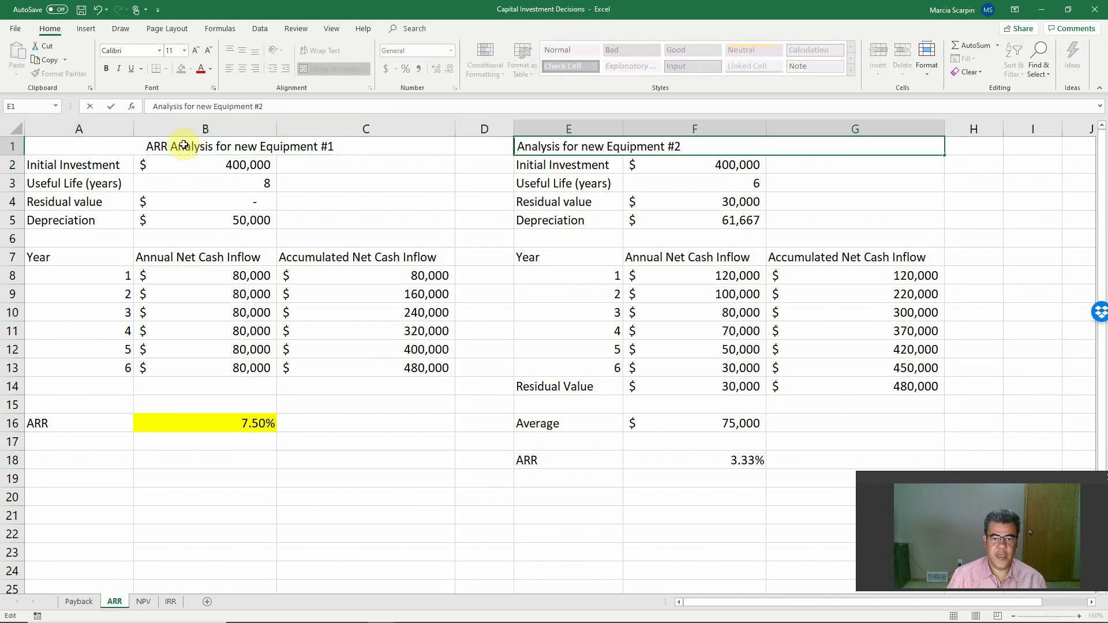
pyautogui.write('ARR')
pyautogui.press('Return')
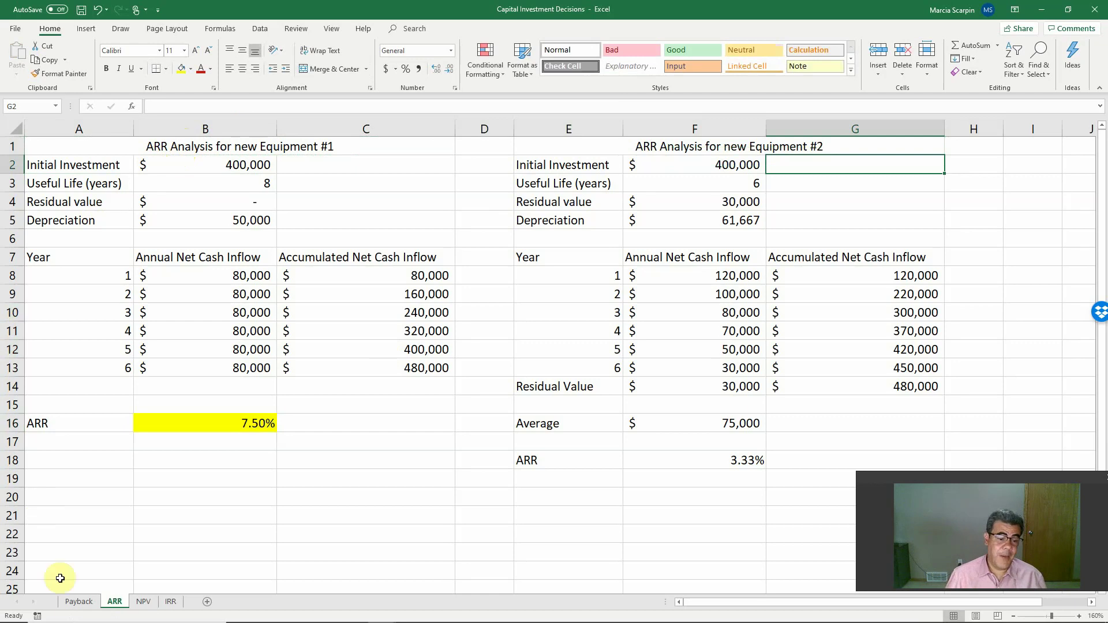
# Look over the Payback sheet once more and return to the ARR sheet
pyautogui.click(79, 602)
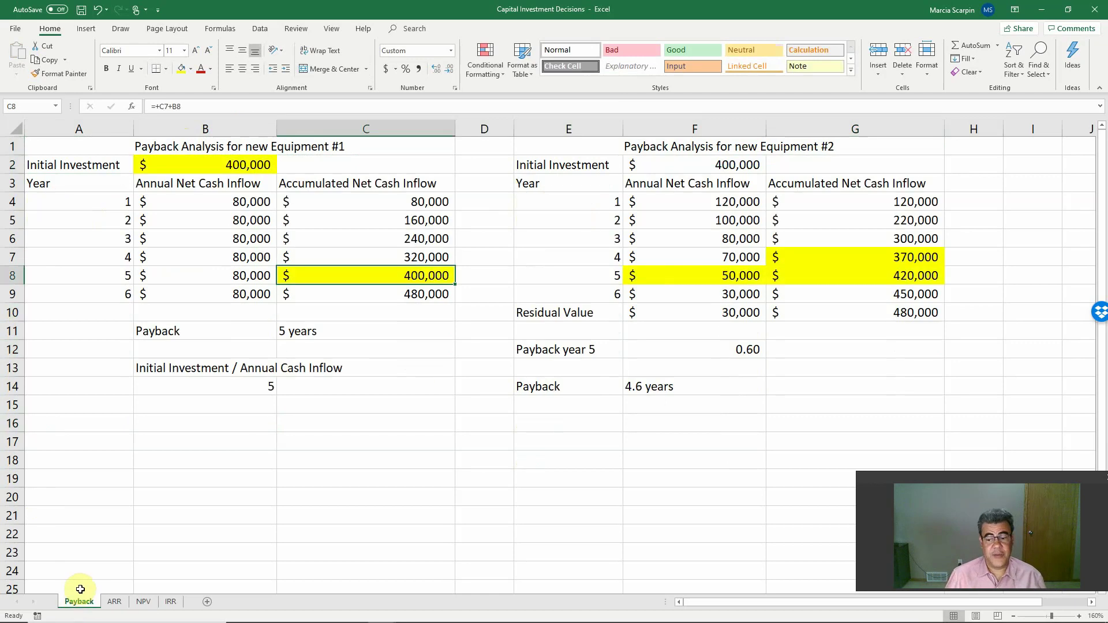
pyautogui.click(112, 606)
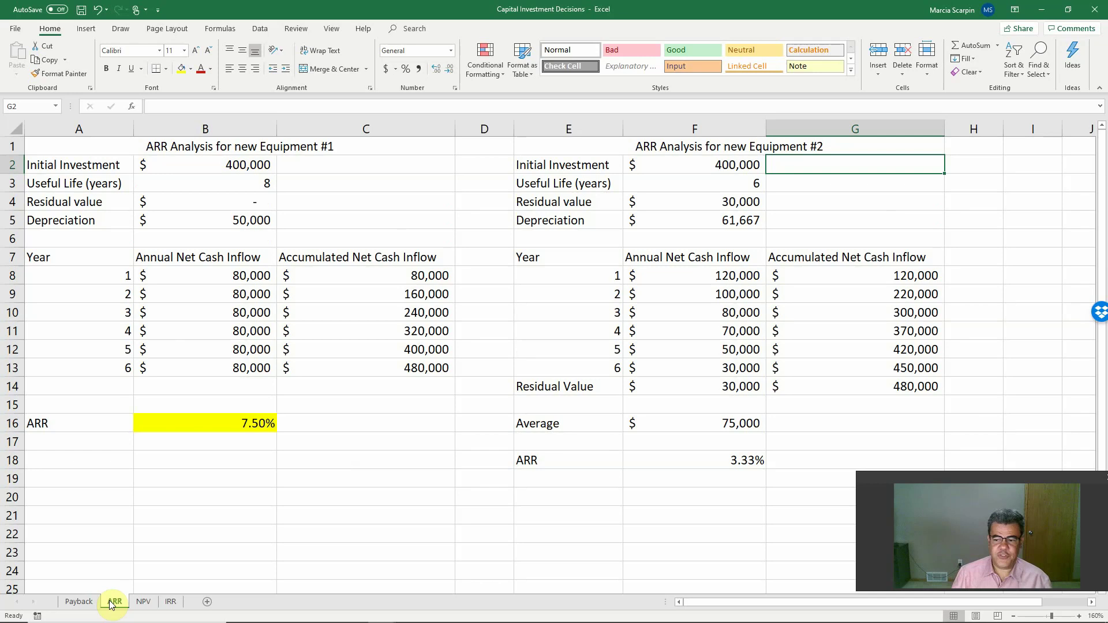